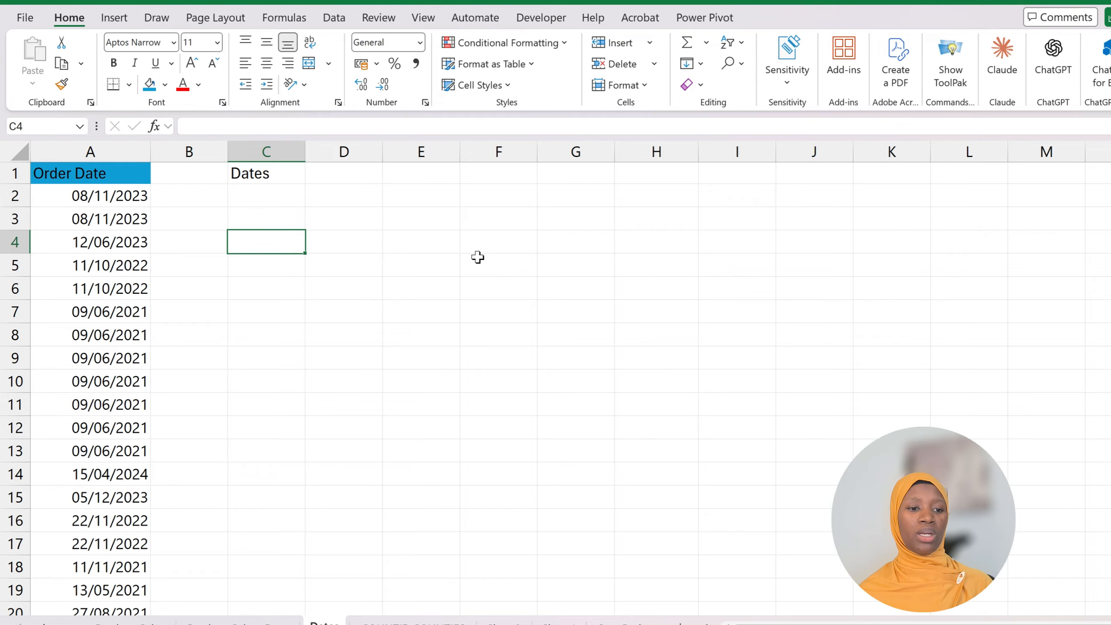
# Add the column header Day in cell D1.
pyautogui.click(330, 203)
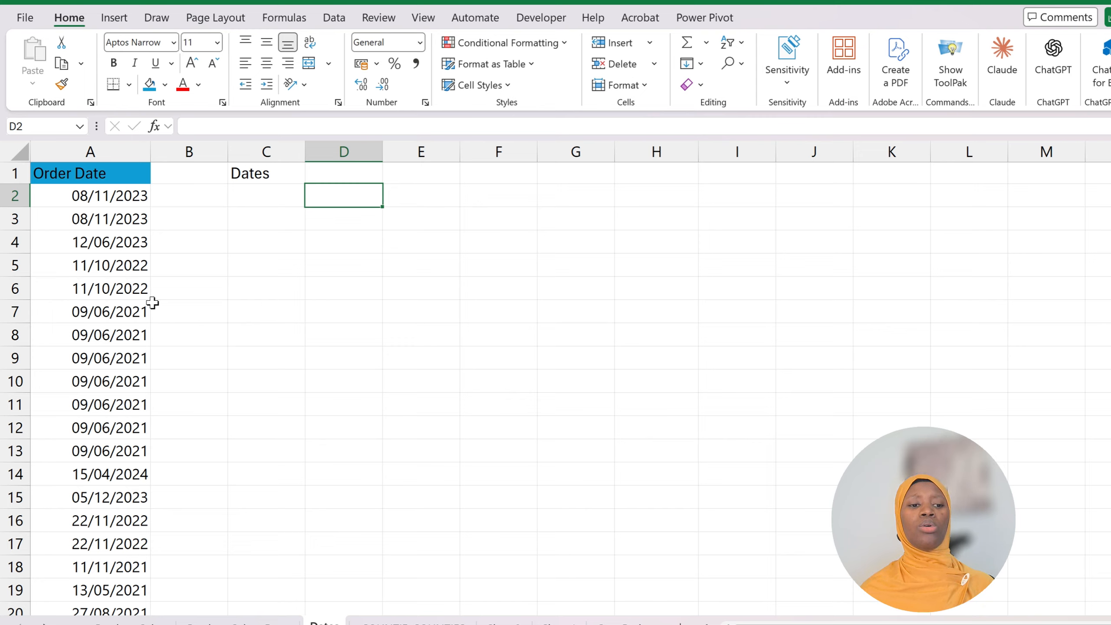
pyautogui.click(334, 170)
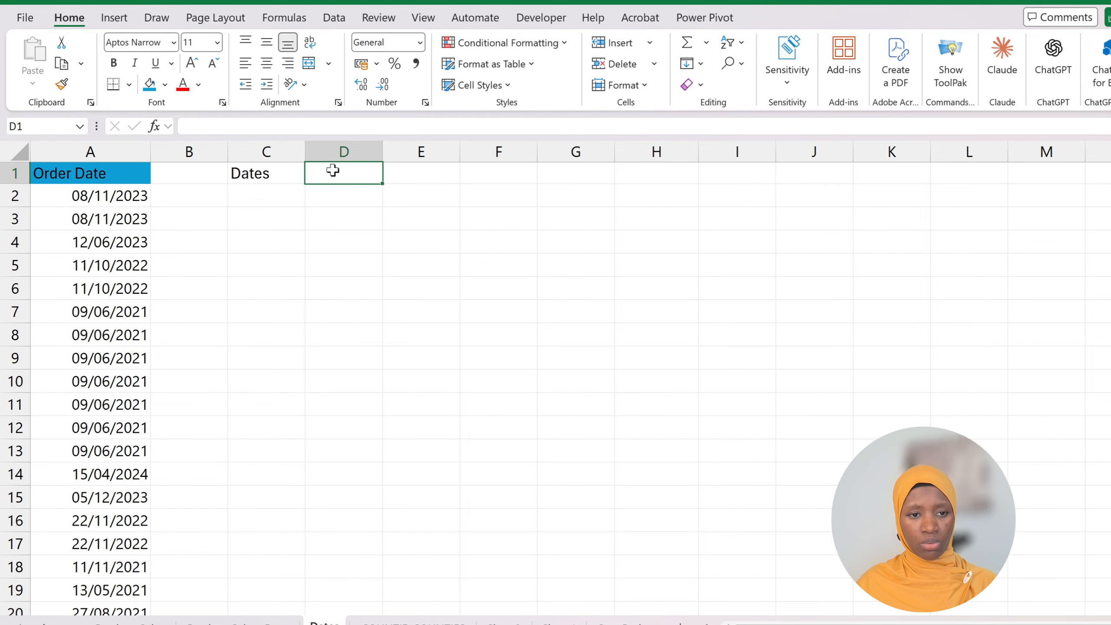
pyautogui.write('Day')
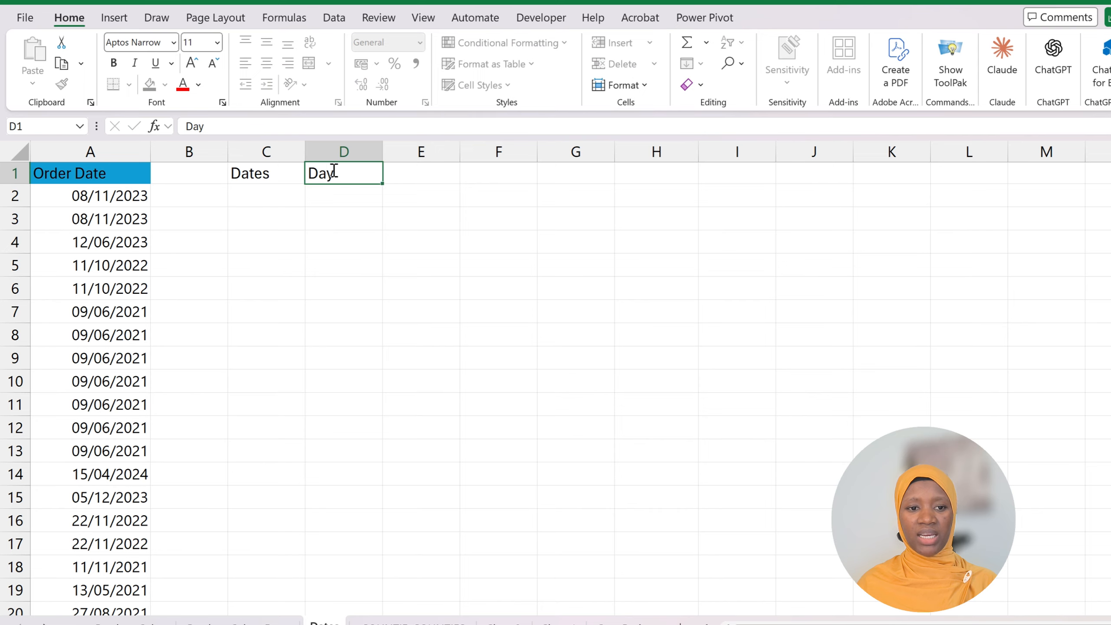
pyautogui.press('Return')
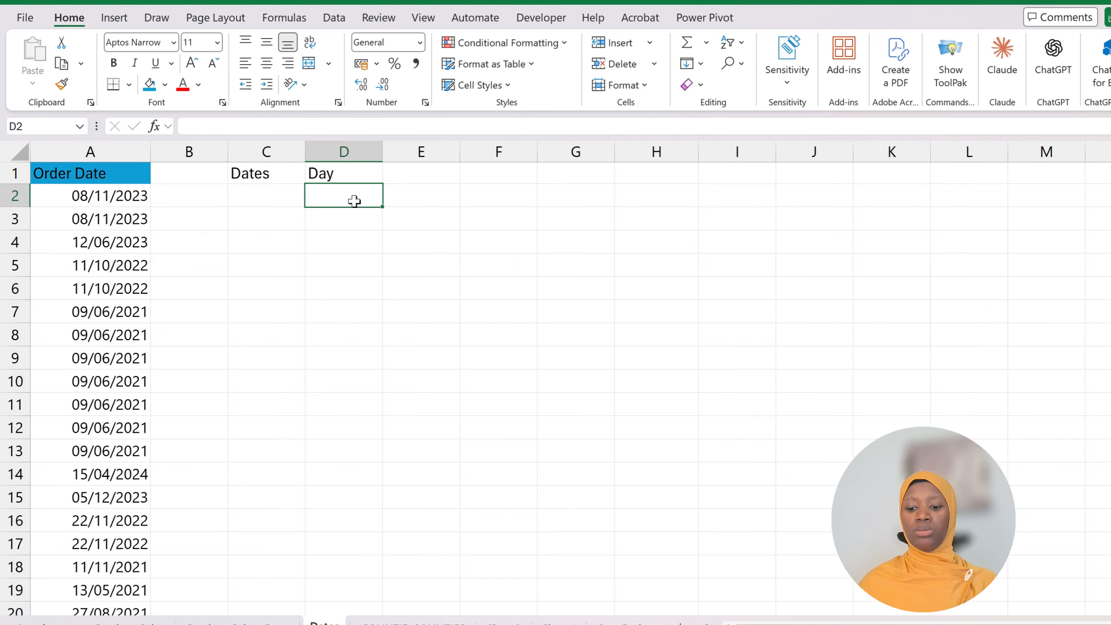
# Extract the day number of the first order date in D2 with =DAY(A2).
pyautogui.write('=day')
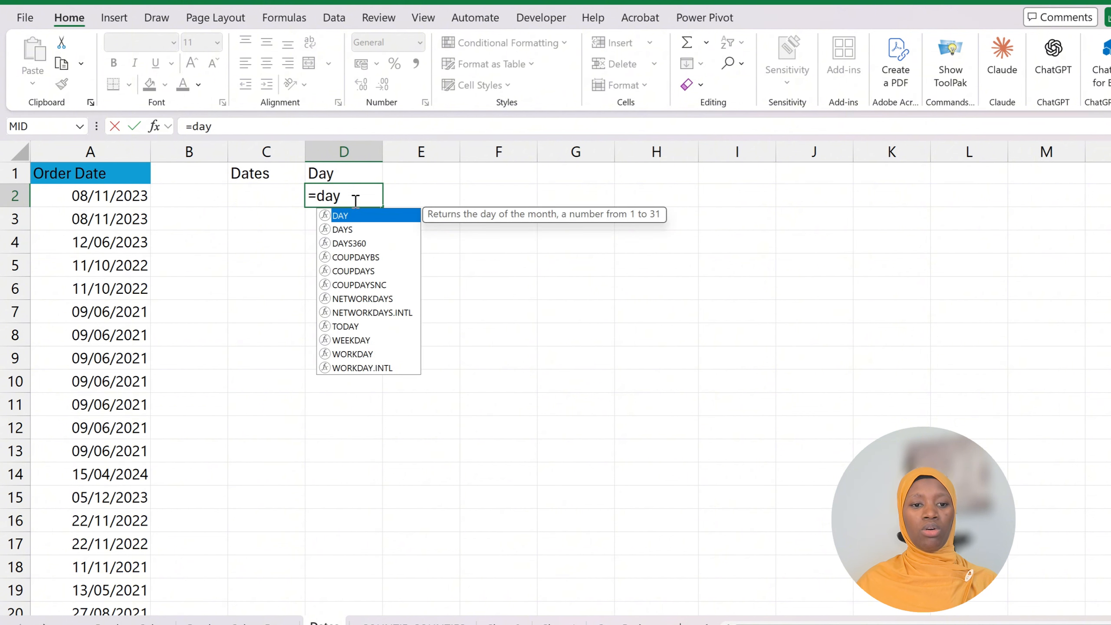
pyautogui.press('Tab')
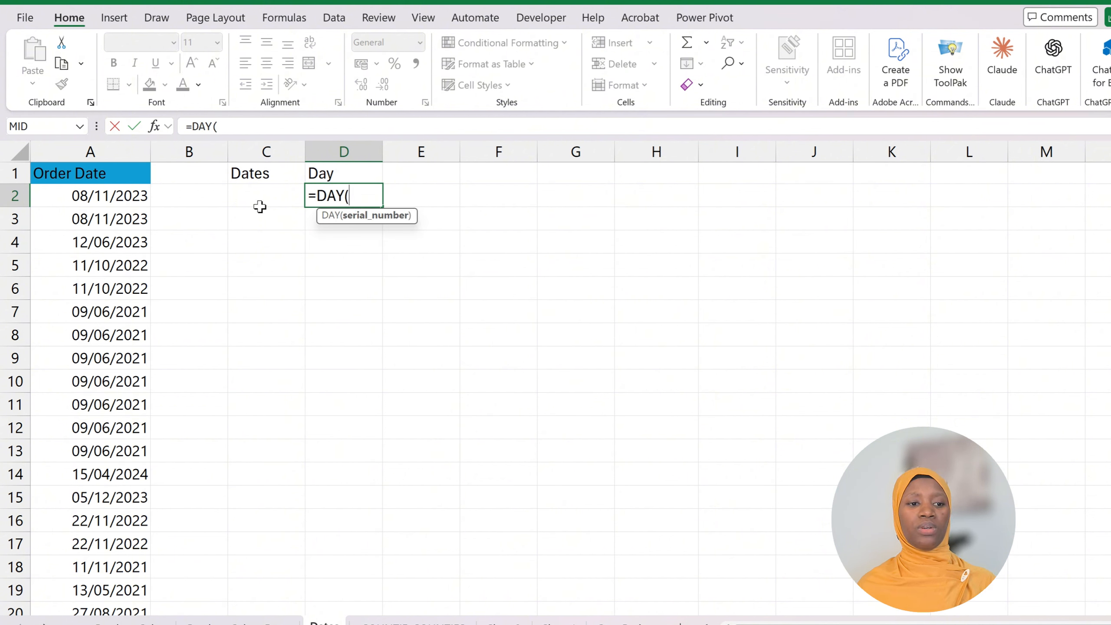
pyautogui.click(124, 196)
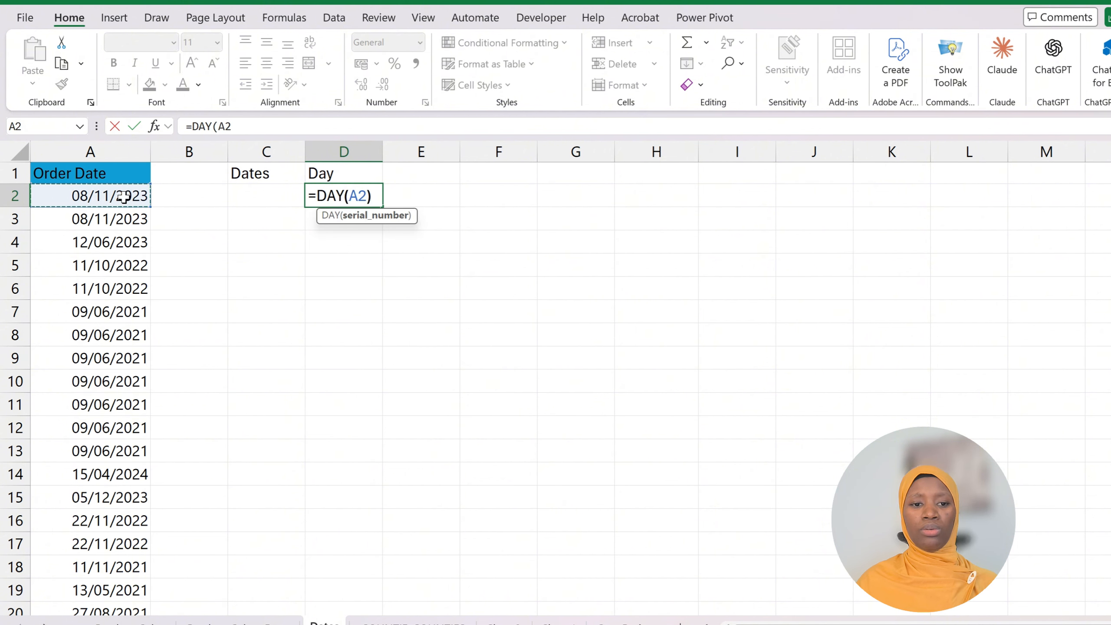
pyautogui.write(')')
pyautogui.press('Return')
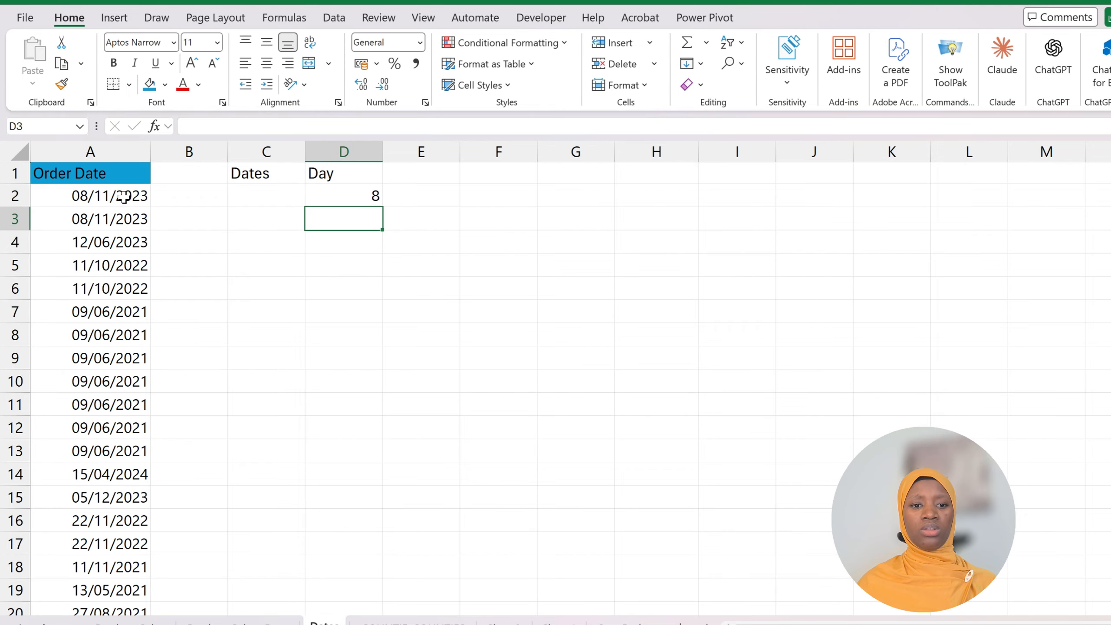
# Copy the DAY formula from D2 down the column alongside the order dates.
pyautogui.click(345, 195)
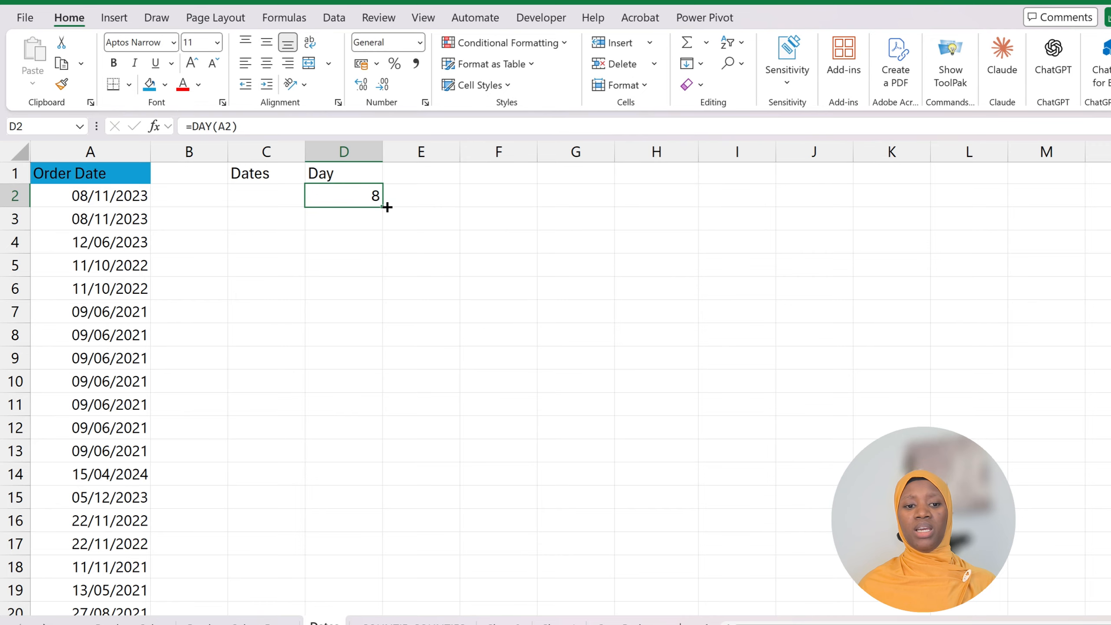
pyautogui.moveTo(382, 207); pyautogui.dragTo(363, 568)
pyautogui.scroll(2, 384, 293)
pyautogui.click(362, 192)
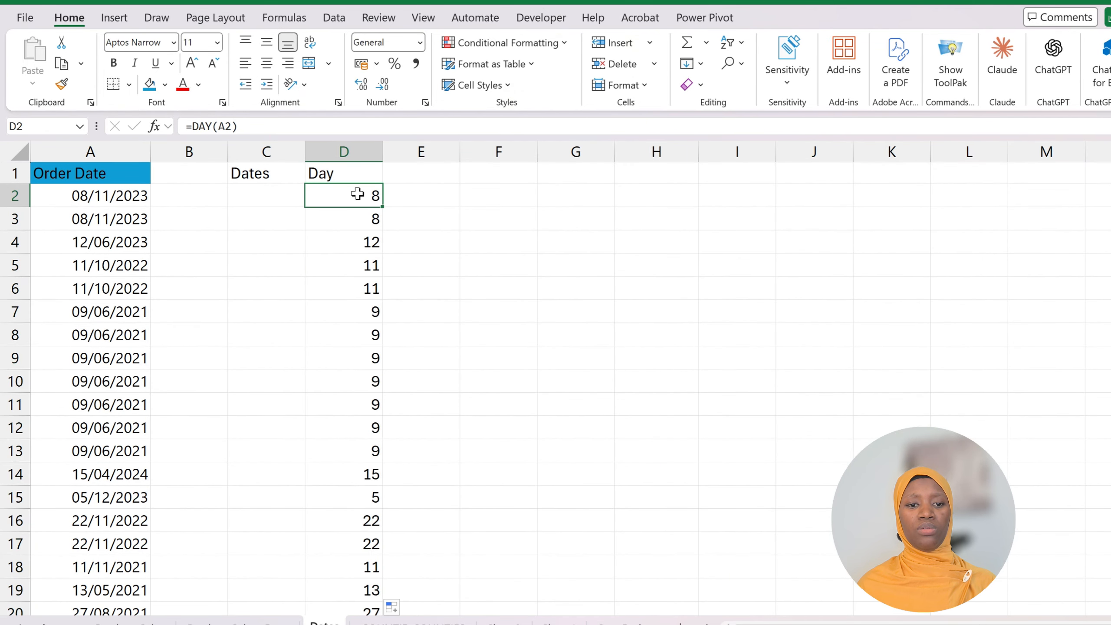
# Add the column header Month in cell E1.
pyautogui.click(401, 180)
pyautogui.write('Month')
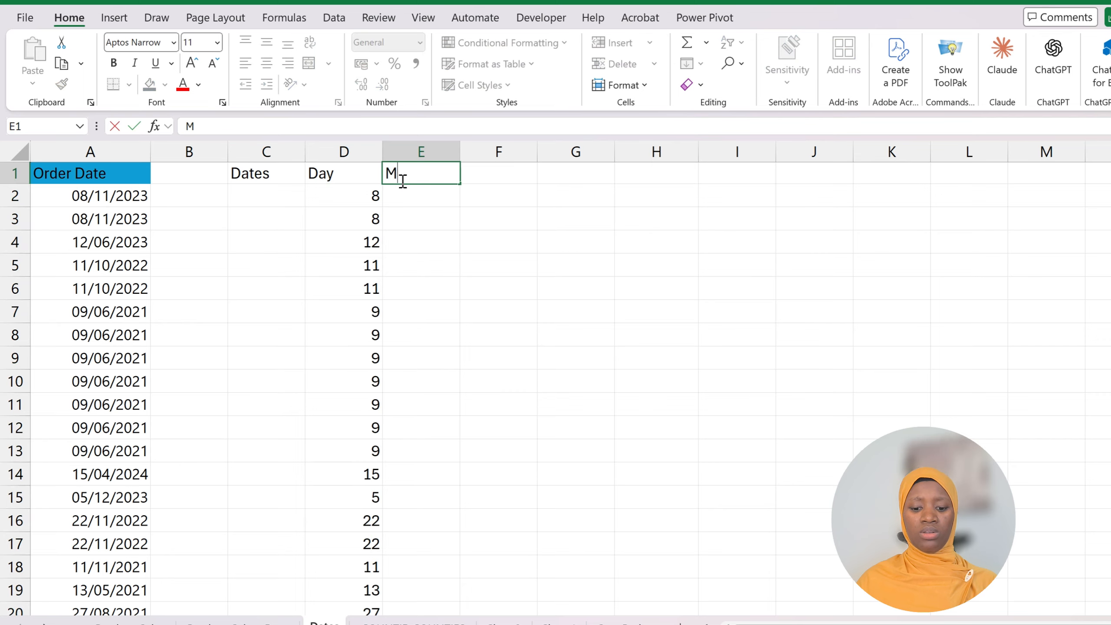
pyautogui.press('Return')
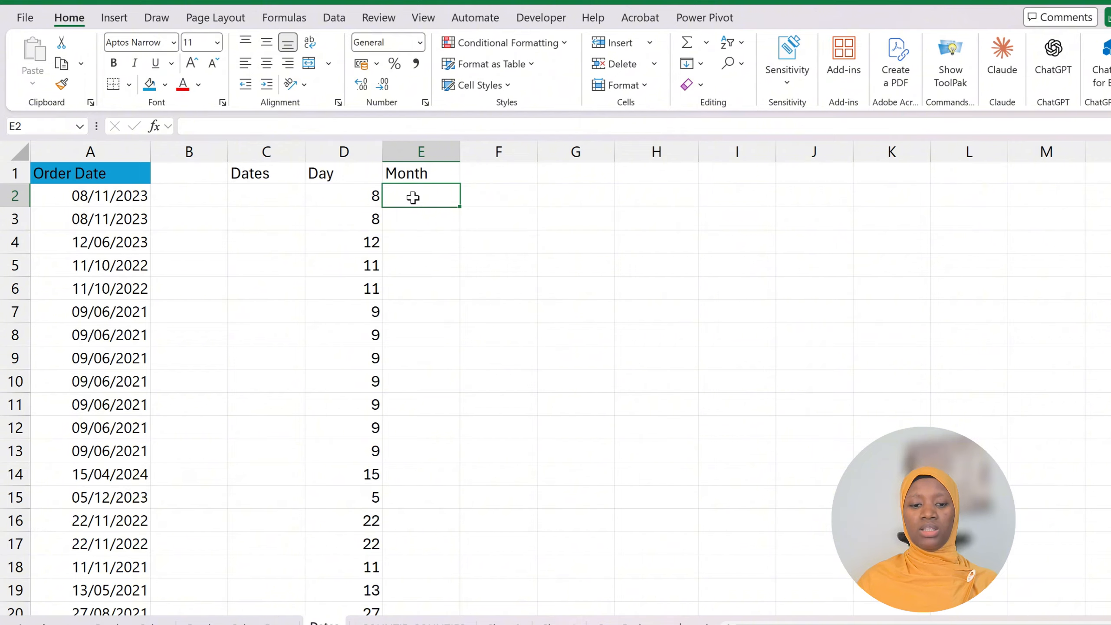
# Extract the month number in E2 with =MONTH(A2) and fill the formula down alongside the order dates.
pyautogui.write('=mo')
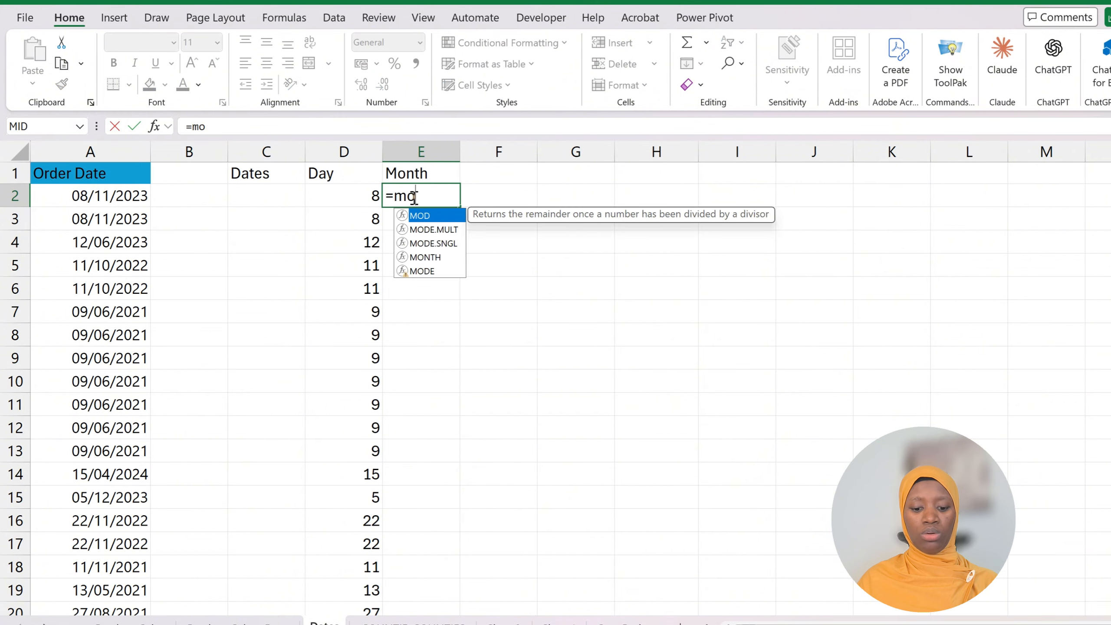
pyautogui.write('nth')
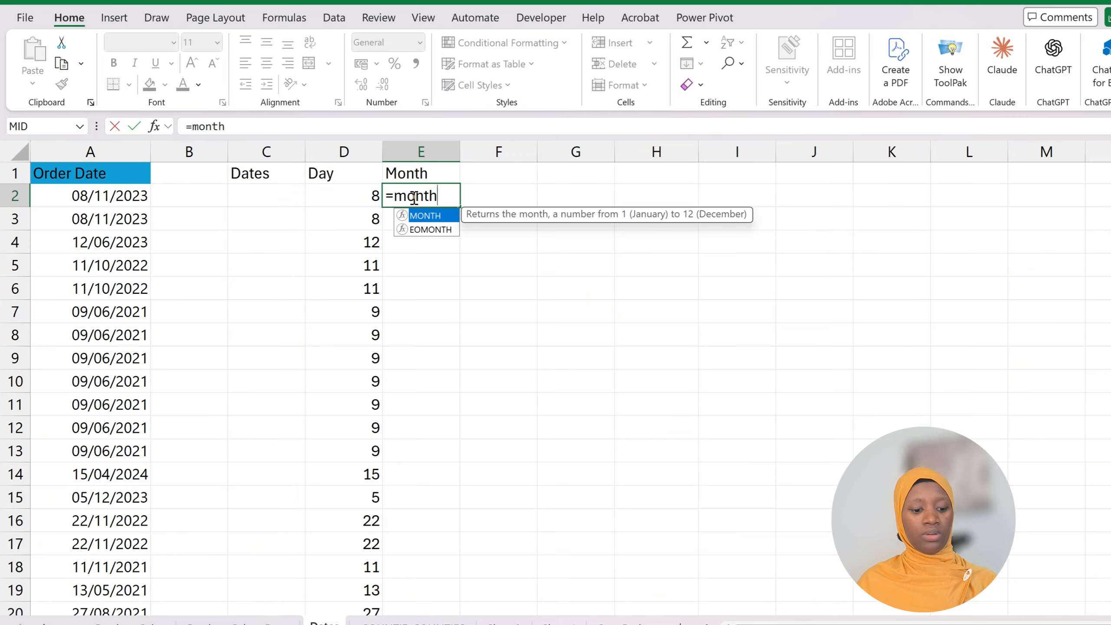
pyautogui.press('Tab')
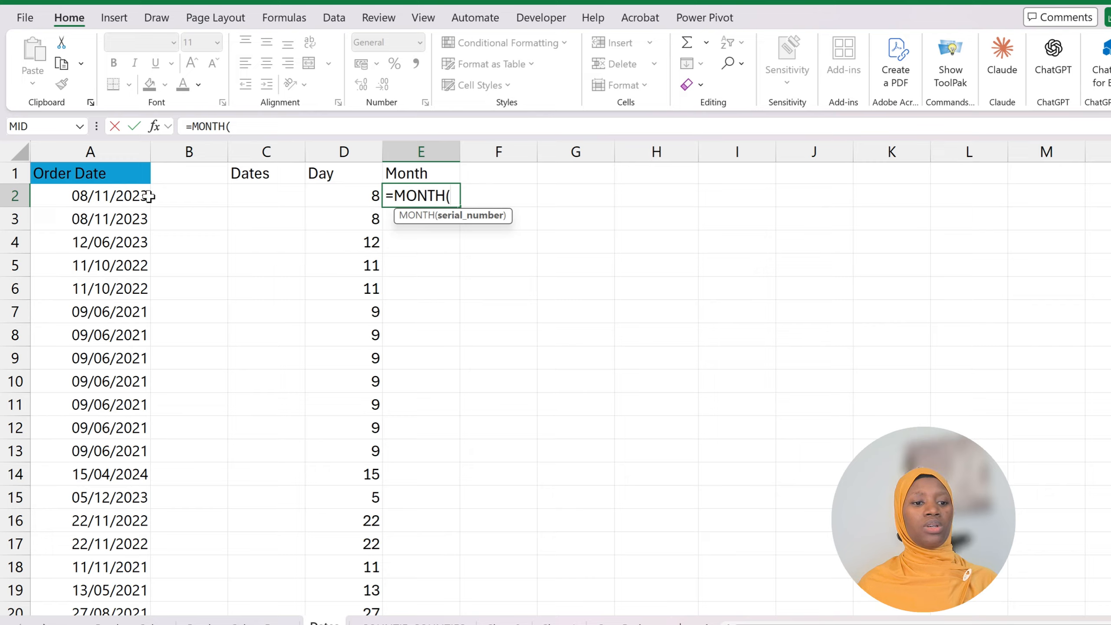
pyautogui.click(133, 196)
pyautogui.press('Return')
pyautogui.click(433, 194)
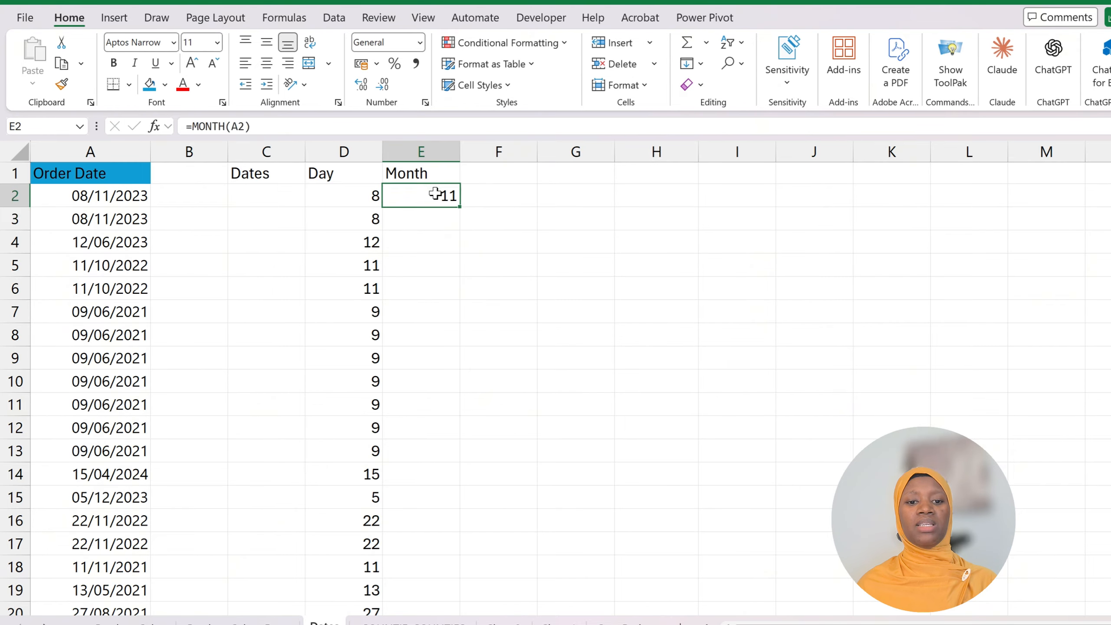
pyautogui.doubleClick(460, 206)
# Add the column header Year in cell F1.
pyautogui.click(487, 176)
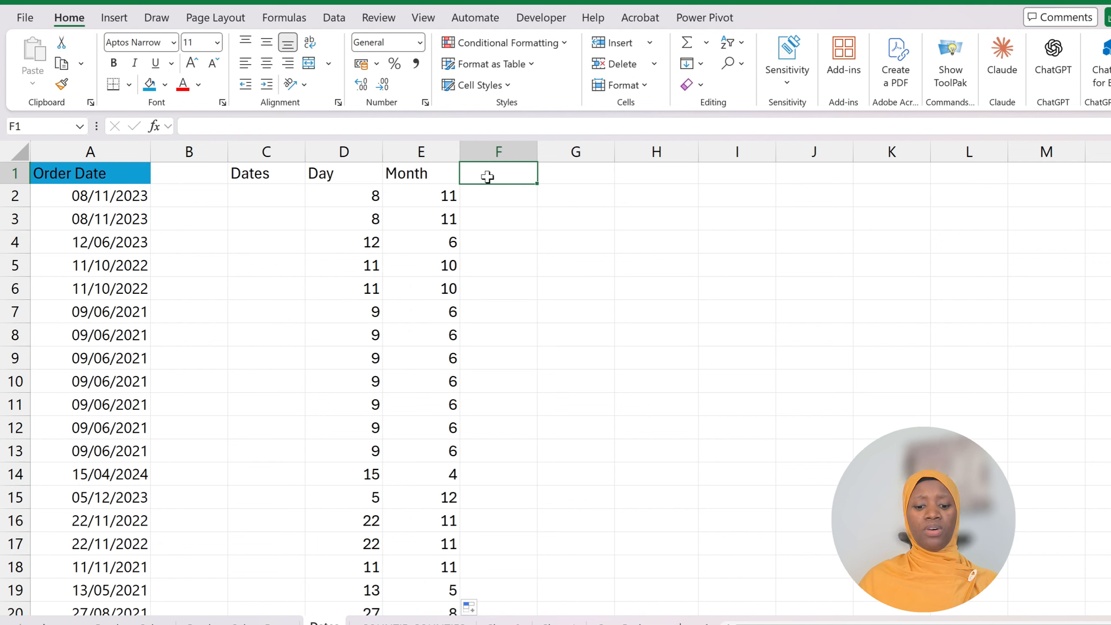
pyautogui.write('Year')
pyautogui.press('Return')
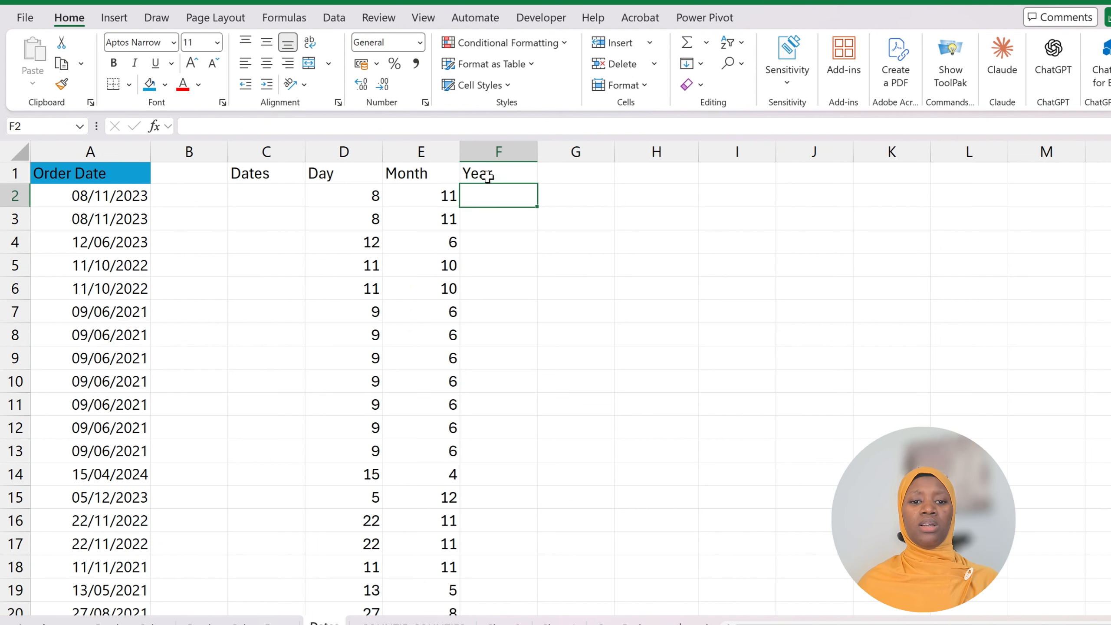
# Extract the year in F2 with =YEAR(A2) and fill the formula down alongside the order dates.
pyautogui.write('=')
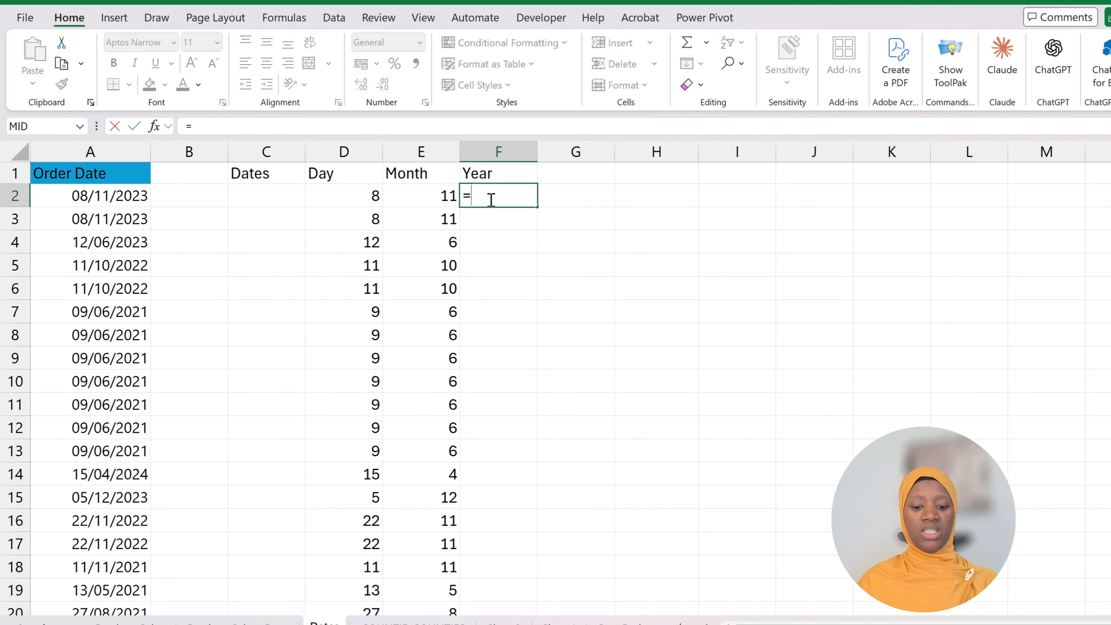
pyautogui.write('year')
pyautogui.press('Tab')
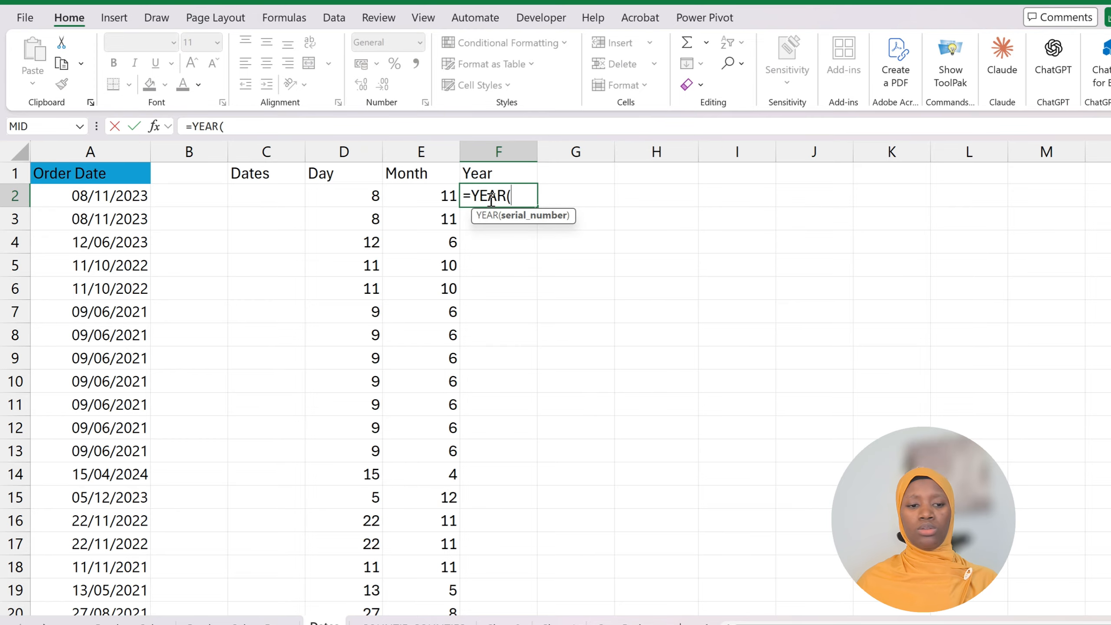
pyautogui.click(101, 200)
pyautogui.write(')')
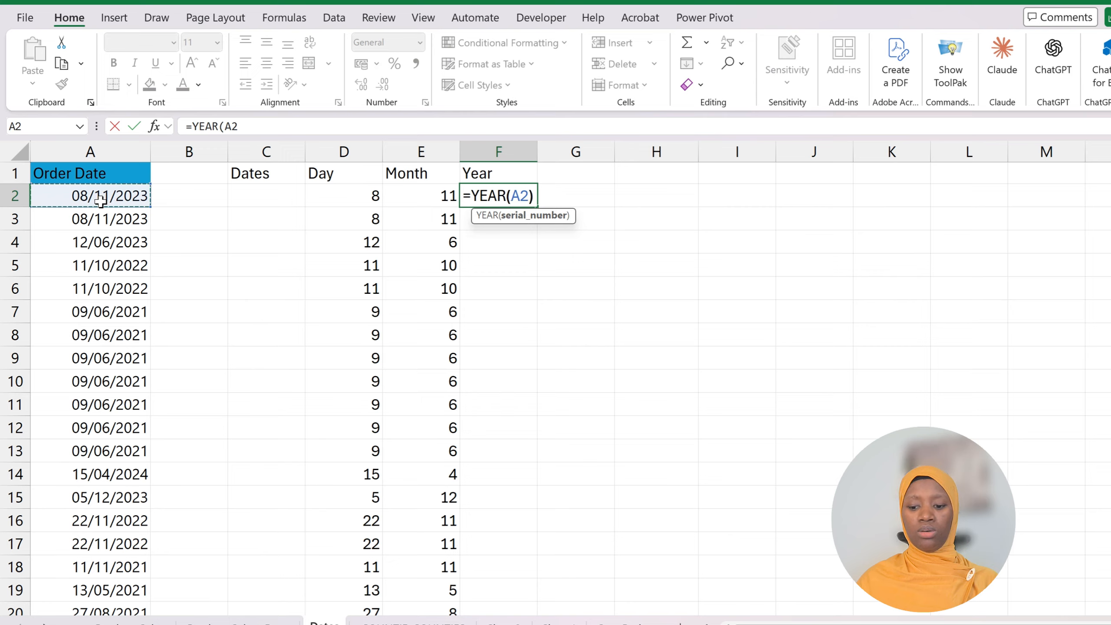
pyautogui.press('Return')
pyautogui.click(523, 196)
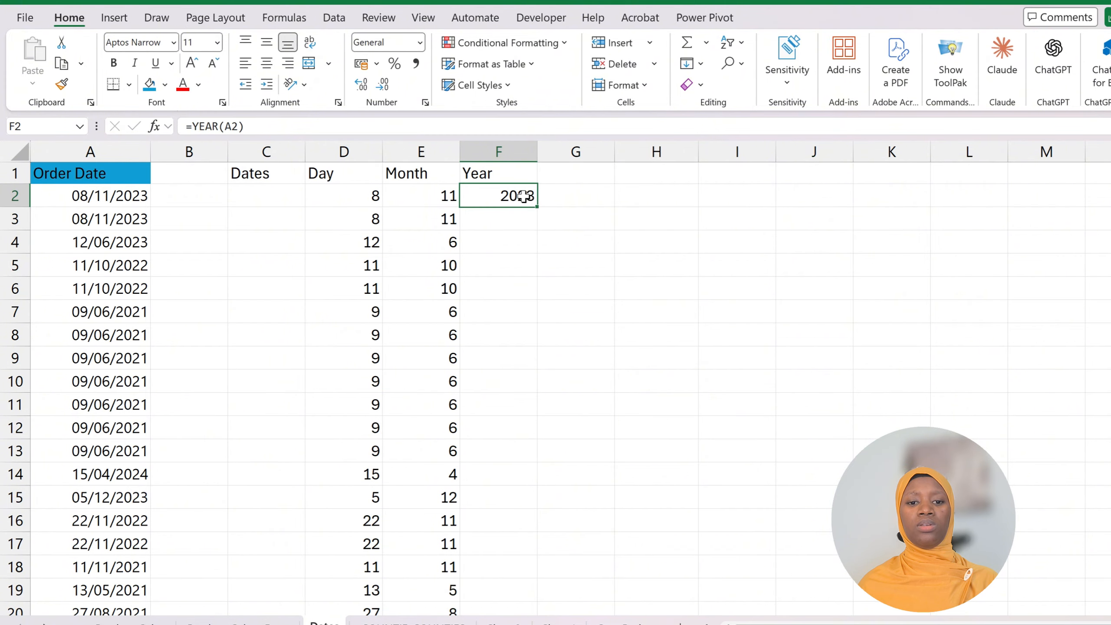
pyautogui.doubleClick(536, 206)
pyautogui.press('Right')
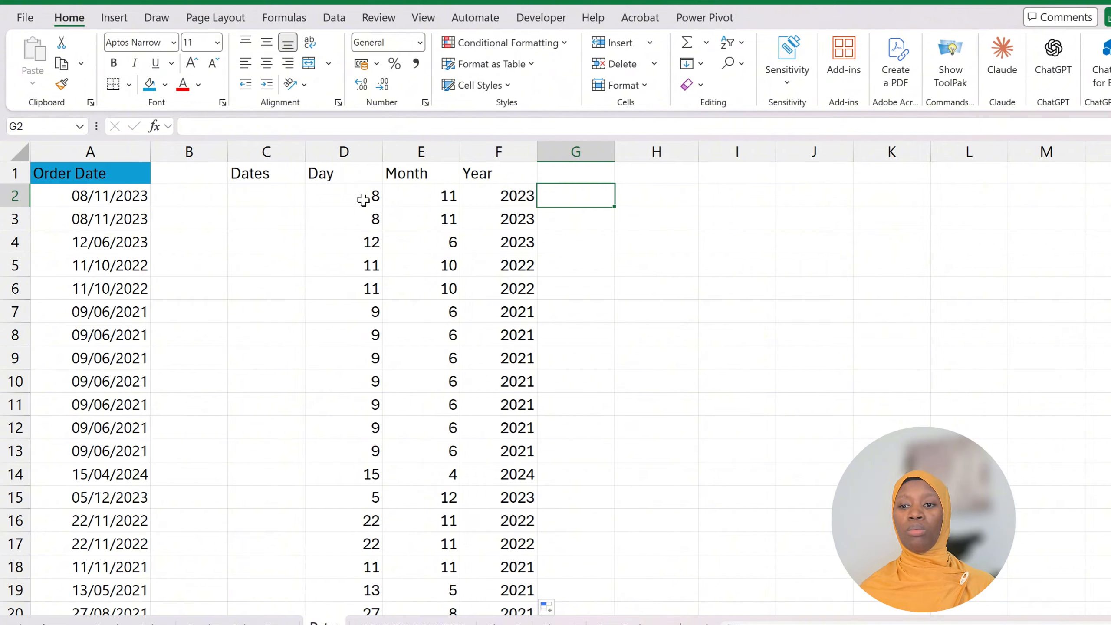
# Add the column header Day_Name in cell H1, leaving column G empty.
pyautogui.click(634, 196)
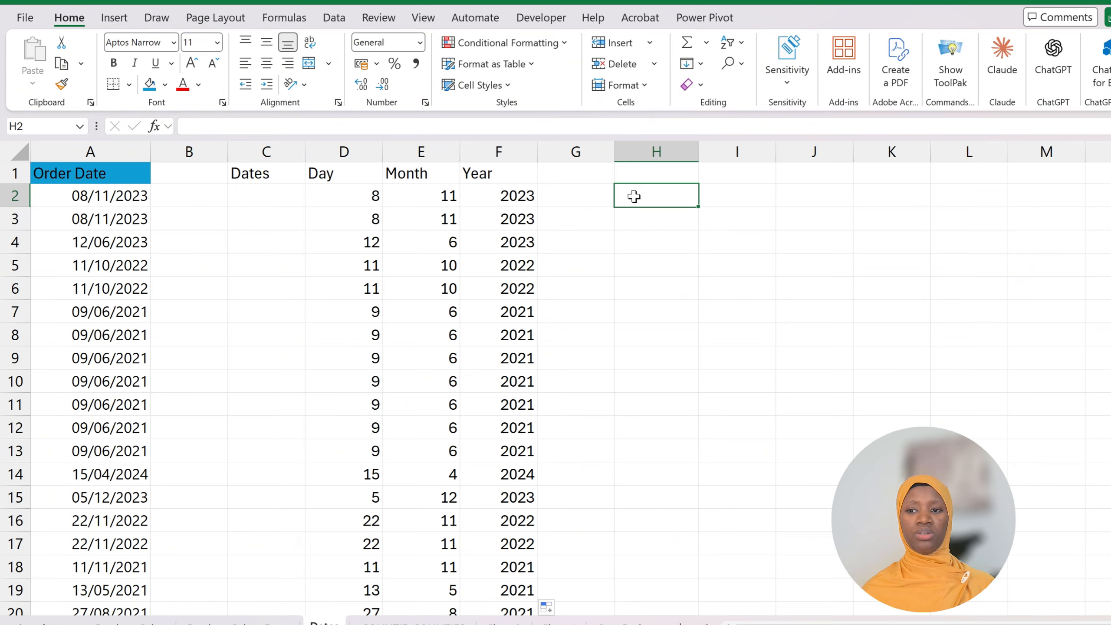
pyautogui.click(606, 173)
pyautogui.click(632, 172)
pyautogui.write('D')
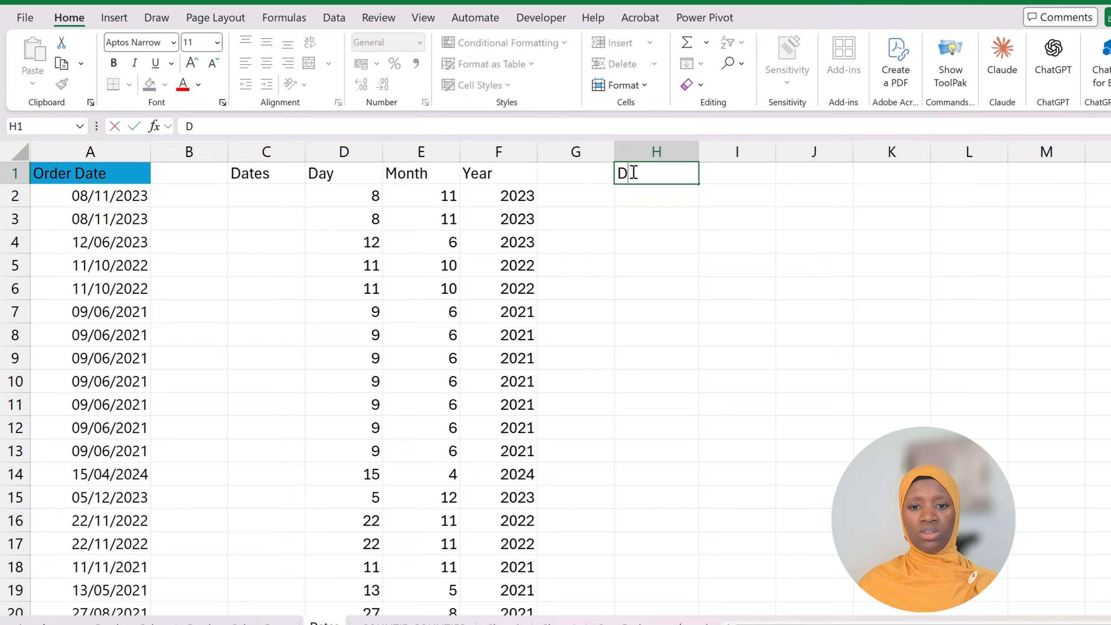
pyautogui.write('ay_Name')
pyautogui.press('Return')
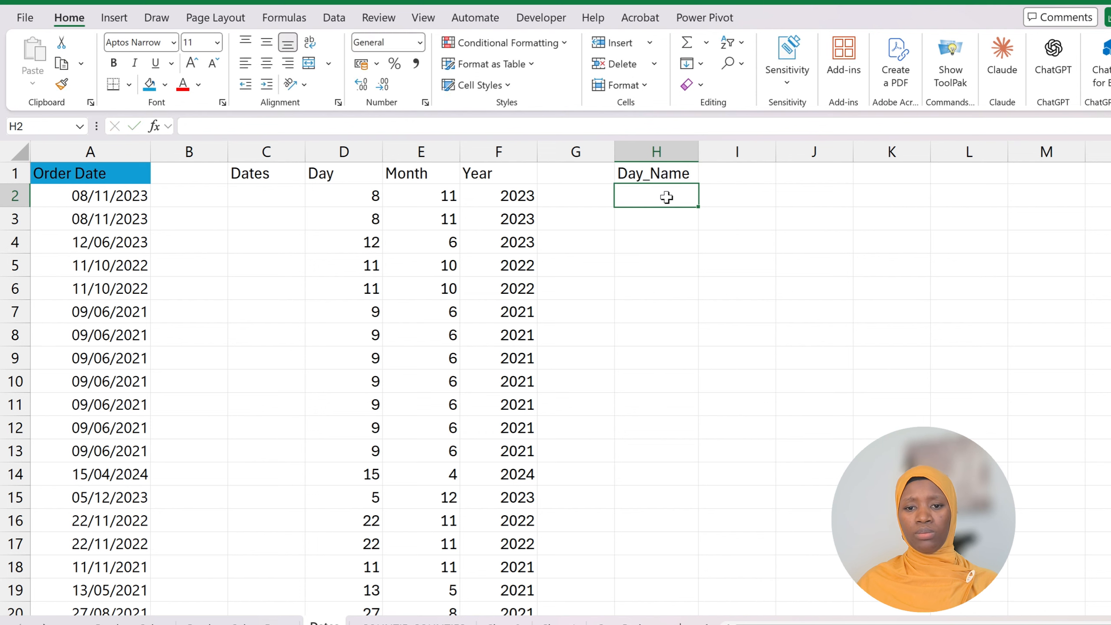
# Return the full weekday name of the first order date in H2 with =TEXT(A2,"dddd").
pyautogui.write('=text')
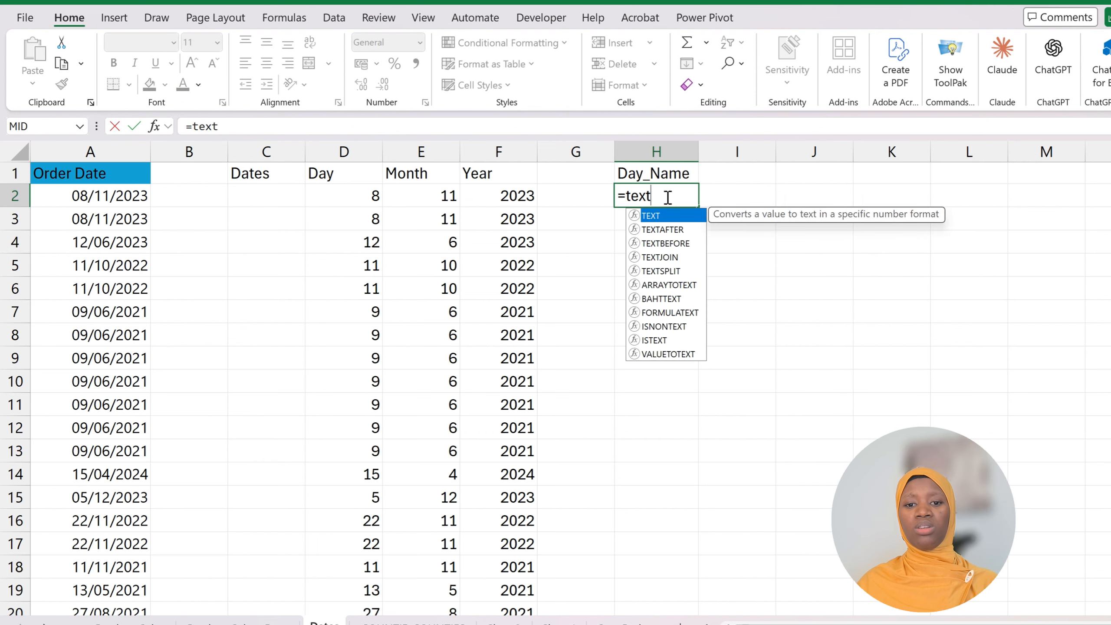
pyautogui.press('Tab')
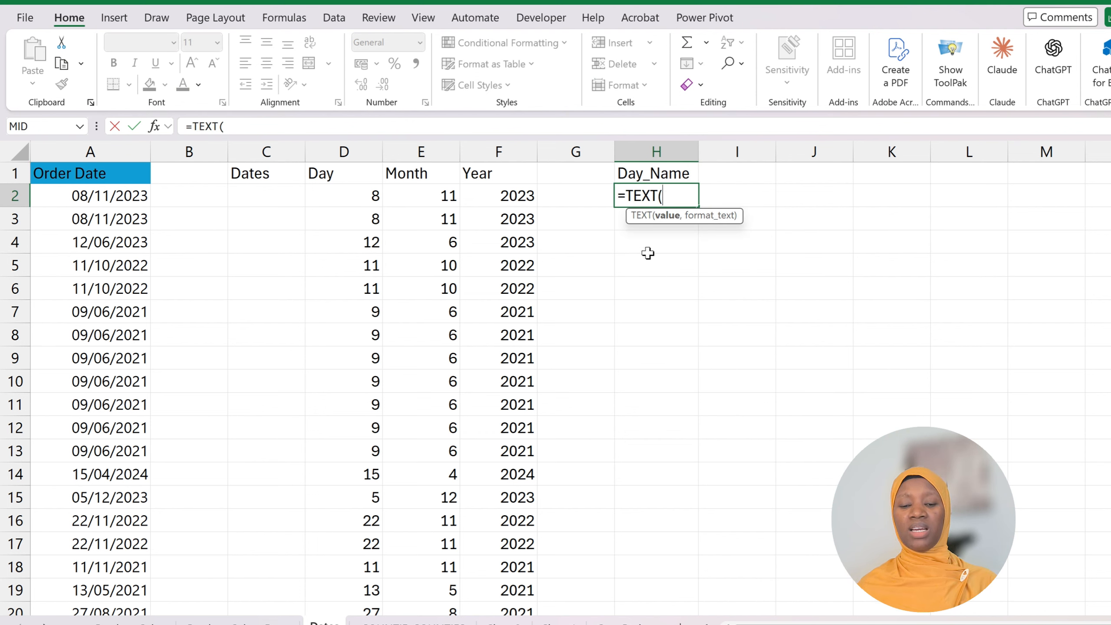
pyautogui.click(85, 200)
pyautogui.write(',')
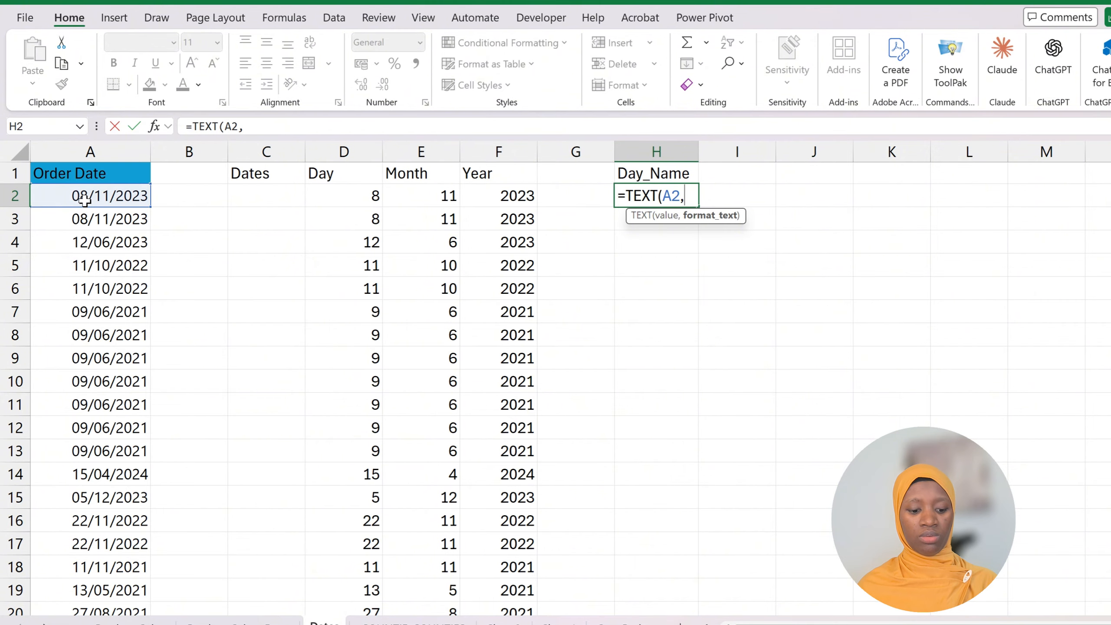
pyautogui.write('"d')
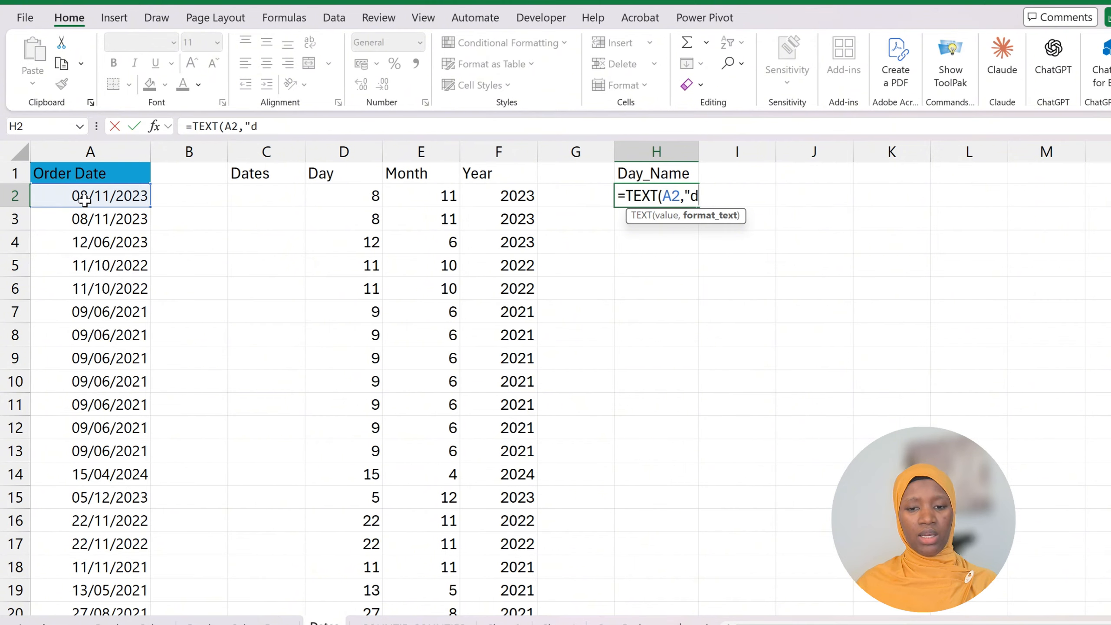
pyautogui.write('d')
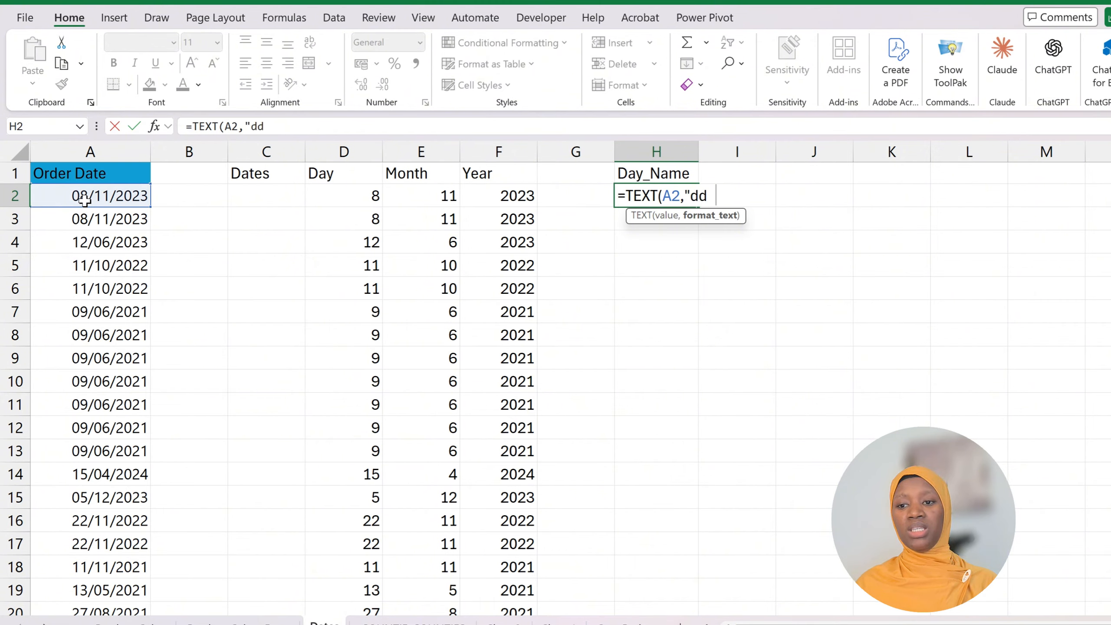
pyautogui.write('dd')
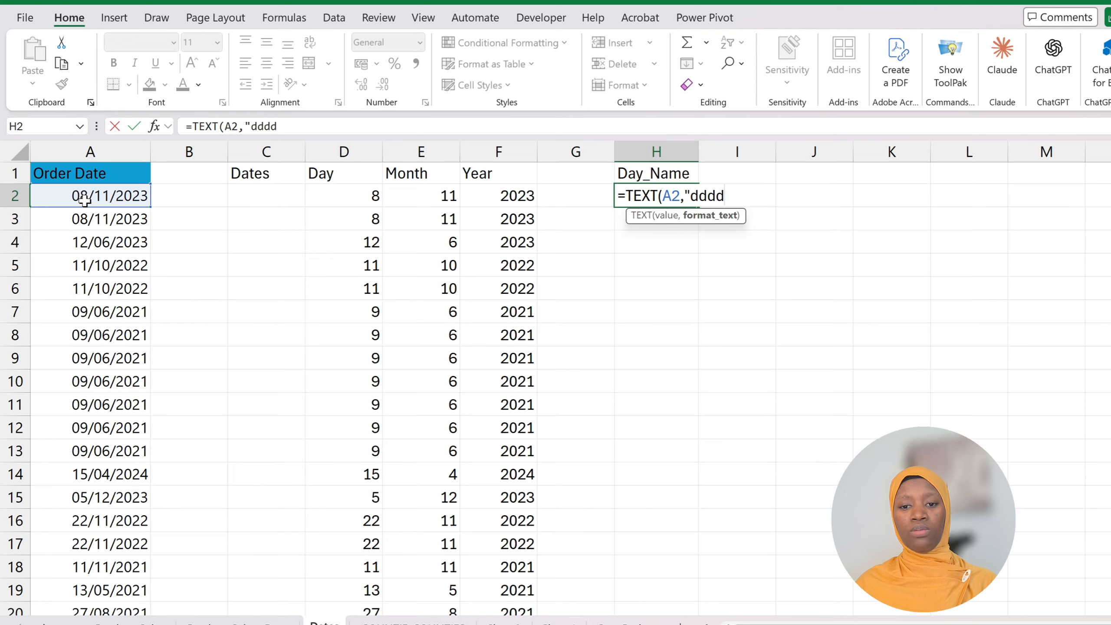
pyautogui.write('"')
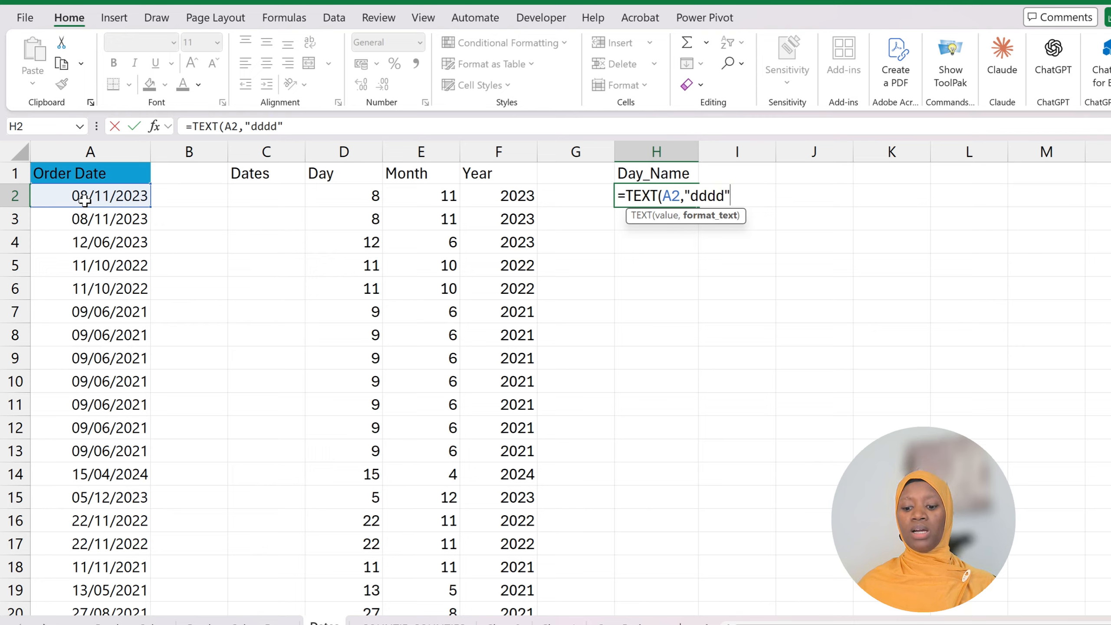
pyautogui.write(')')
pyautogui.press('Return')
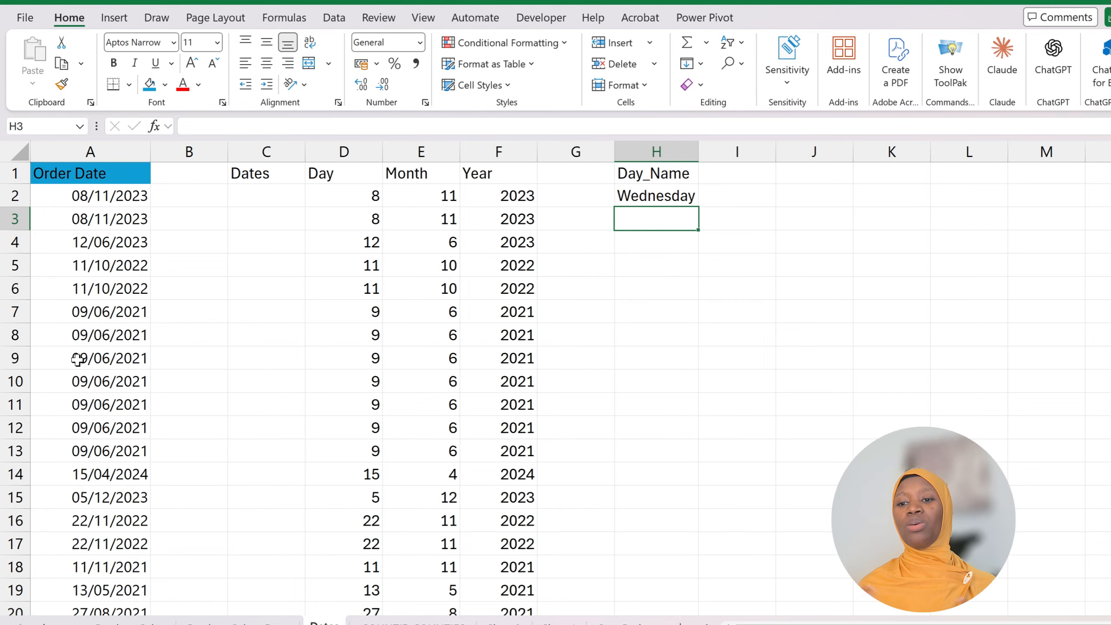
# Fill the weekday name formula from H2 down alongside the order dates and add the column header Month_name in I1.
pyautogui.click(676, 192)
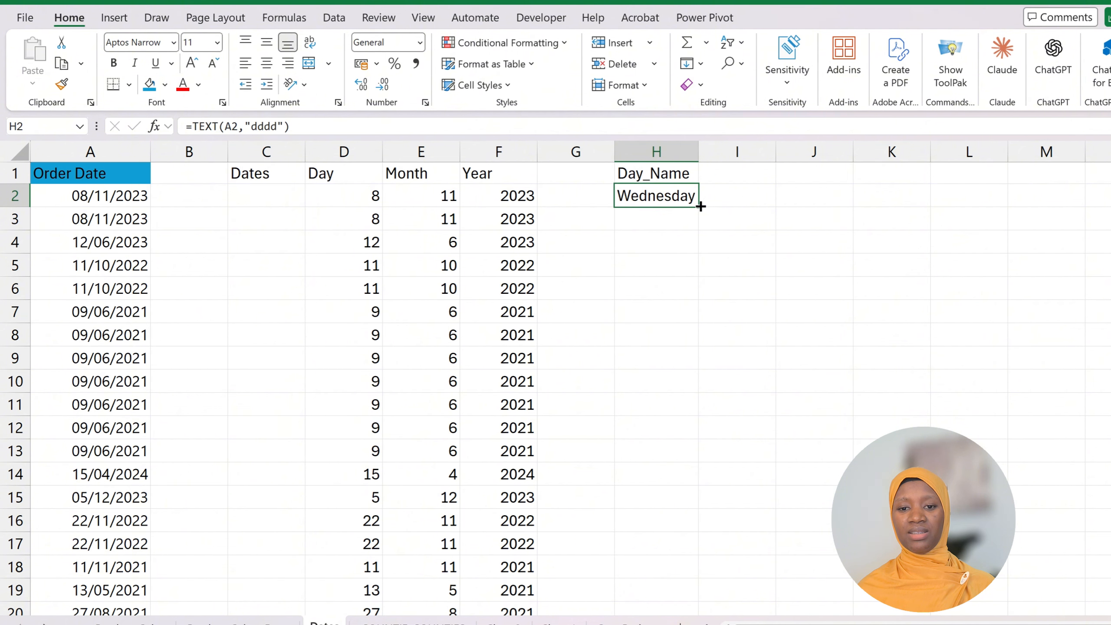
pyautogui.moveTo(700, 206); pyautogui.dragTo(699, 610)
pyautogui.click(736, 179)
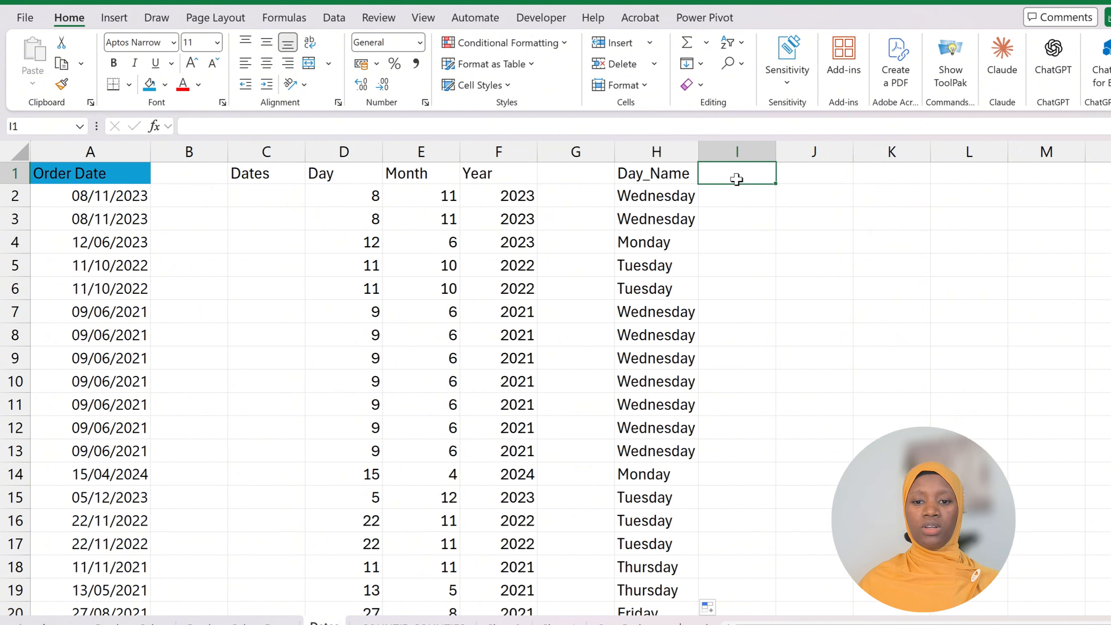
pyautogui.write('Mont')
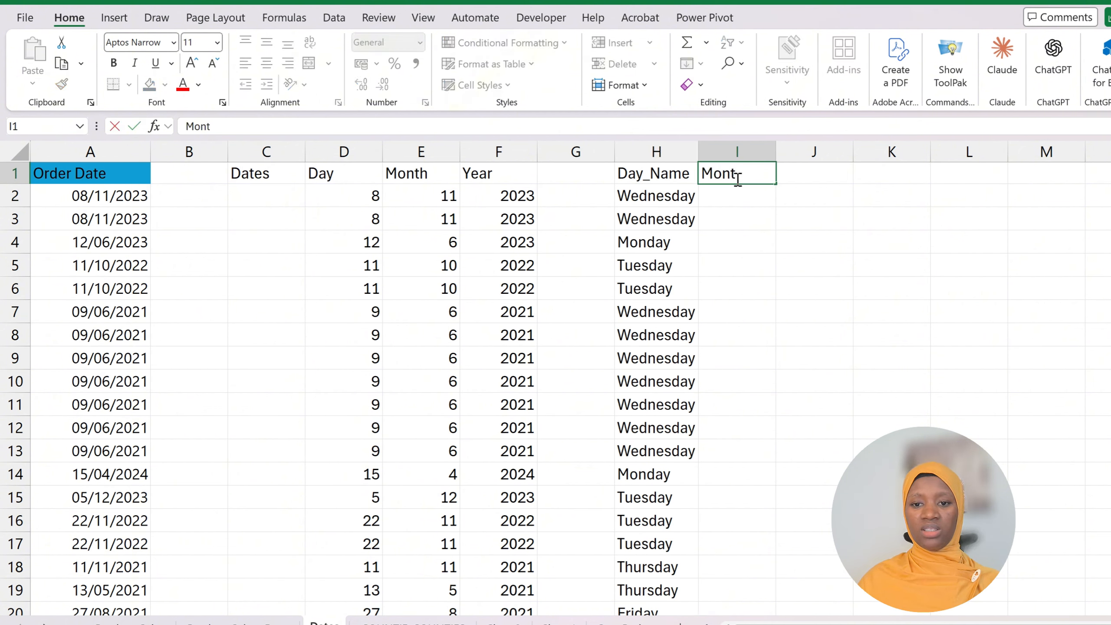
pyautogui.write('h_name')
pyautogui.press('Return')
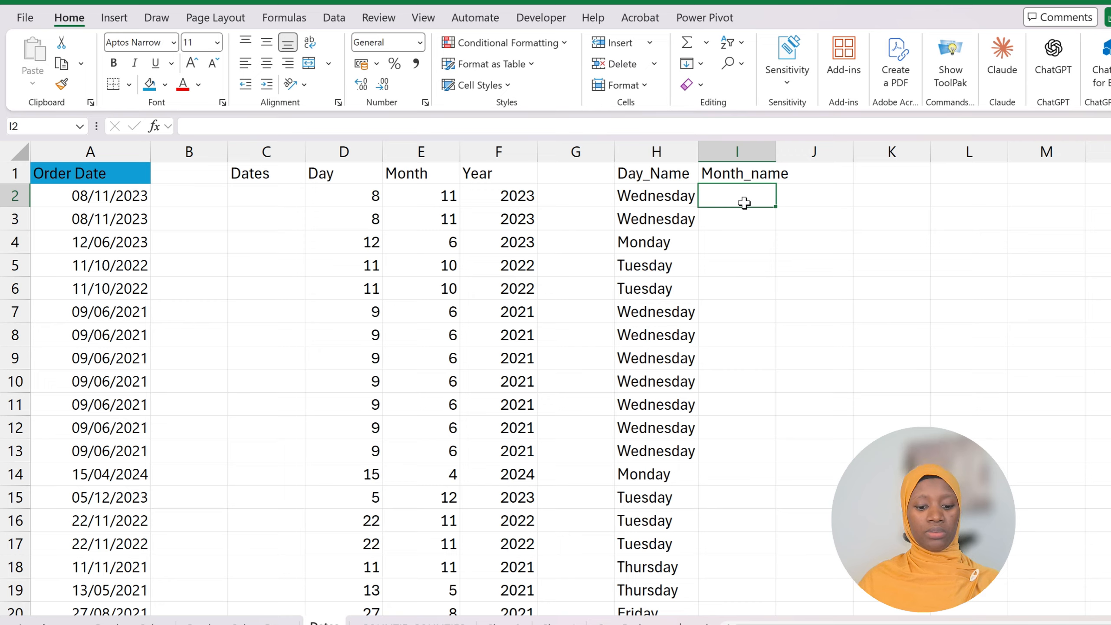
# Return the full month name of the order date in I2 with =TEXT(A2,"mmmm") and fill the formula down the column.
pyautogui.write('=tex')
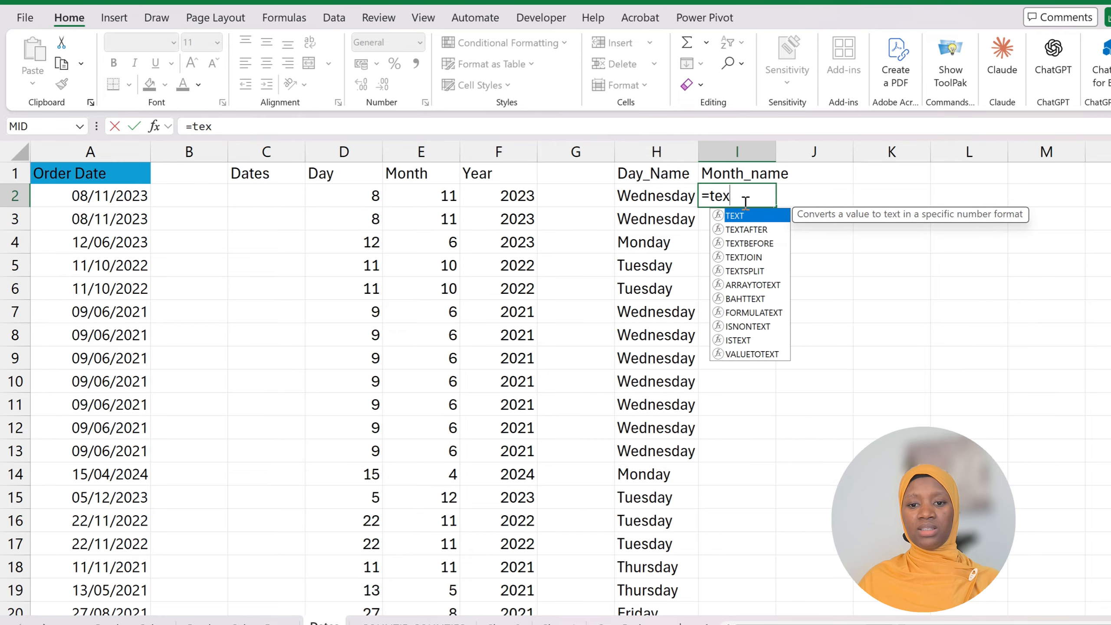
pyautogui.write('t(')
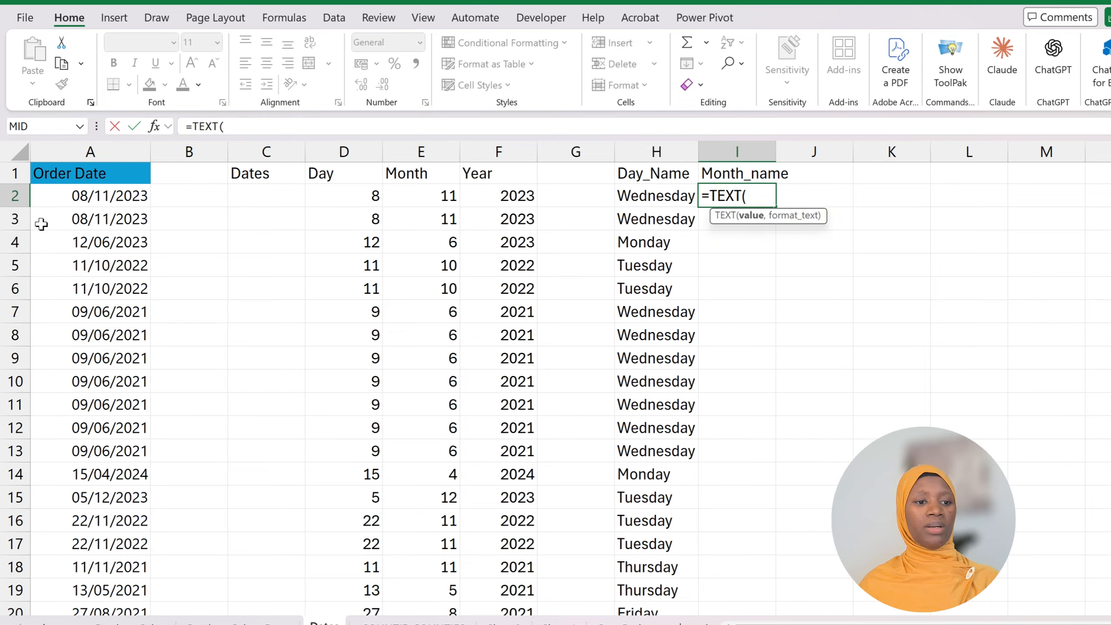
pyautogui.click(73, 203)
pyautogui.write(',')
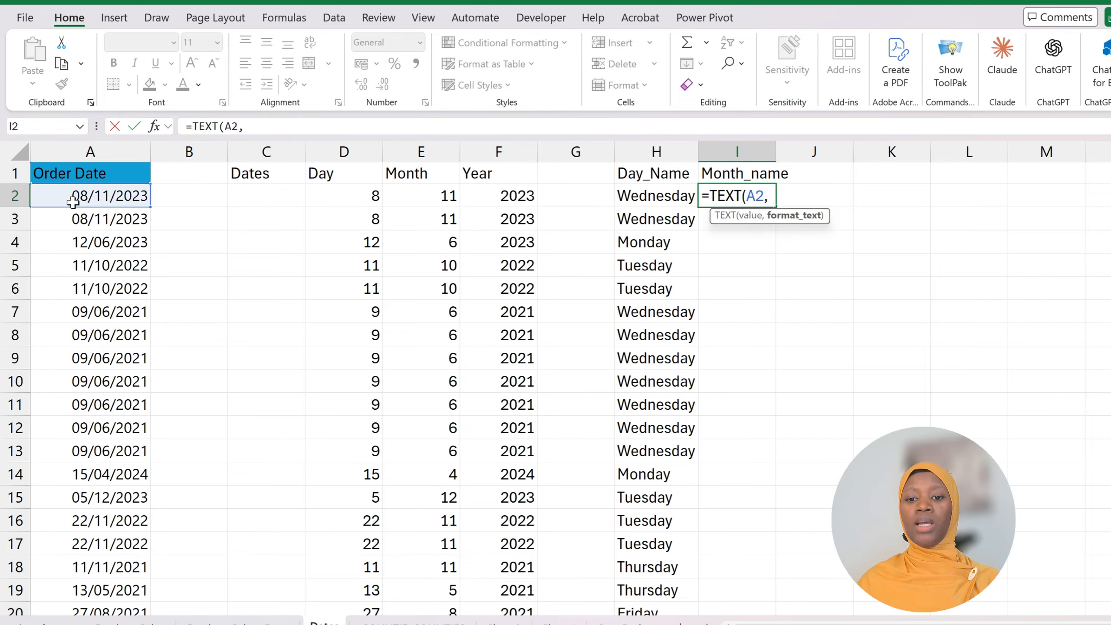
pyautogui.write('"')
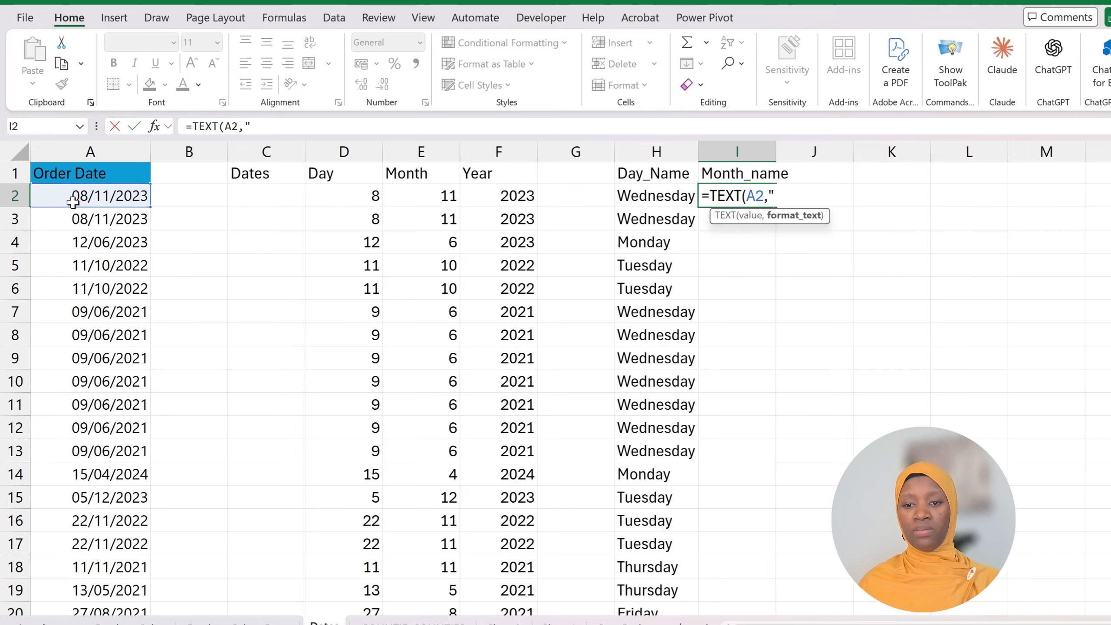
pyautogui.write('mmmm"')
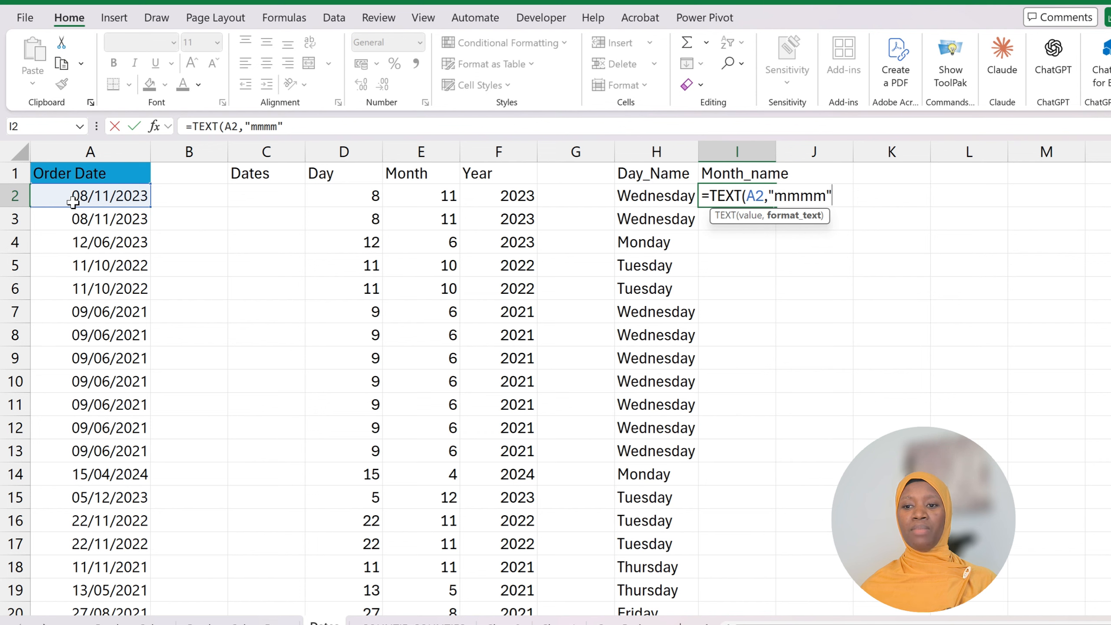
pyautogui.write(')')
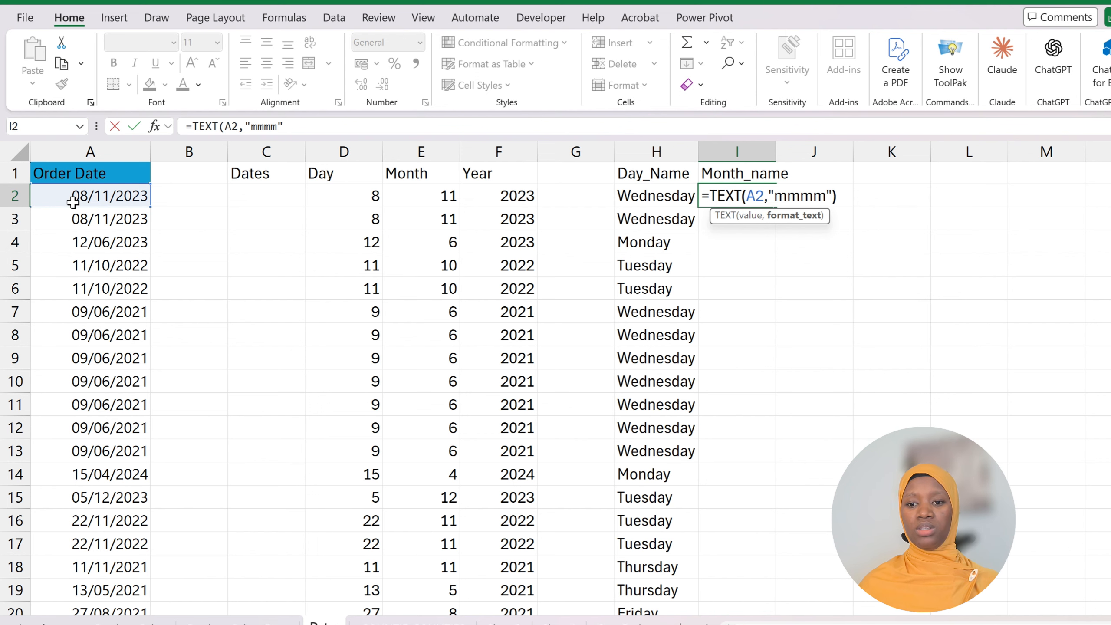
pyautogui.press('Return')
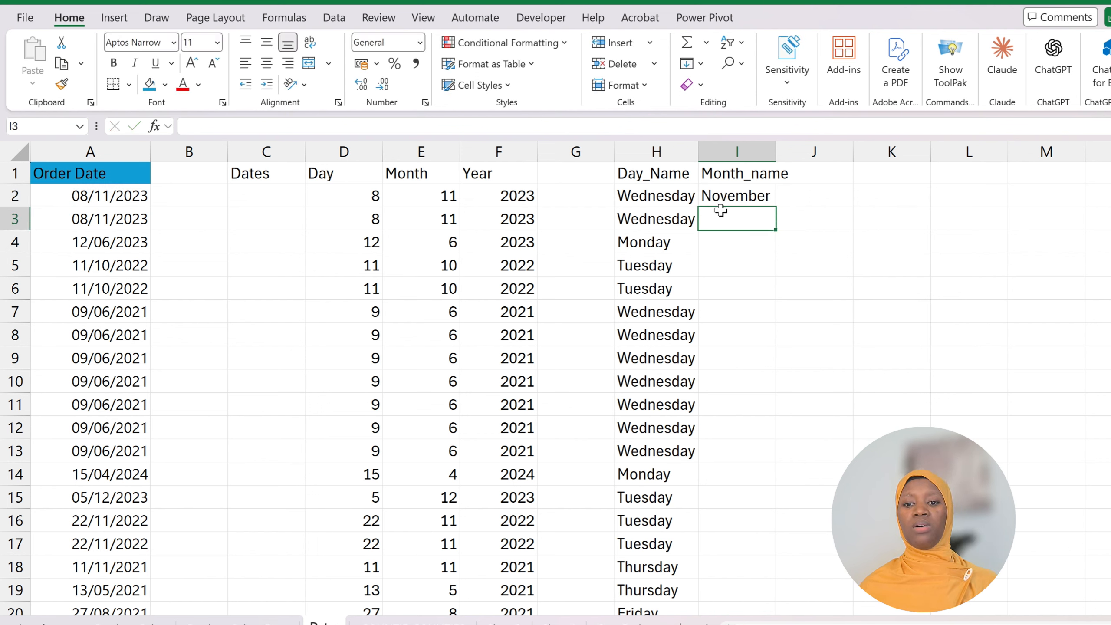
pyautogui.click(748, 192)
pyautogui.doubleClick(777, 206)
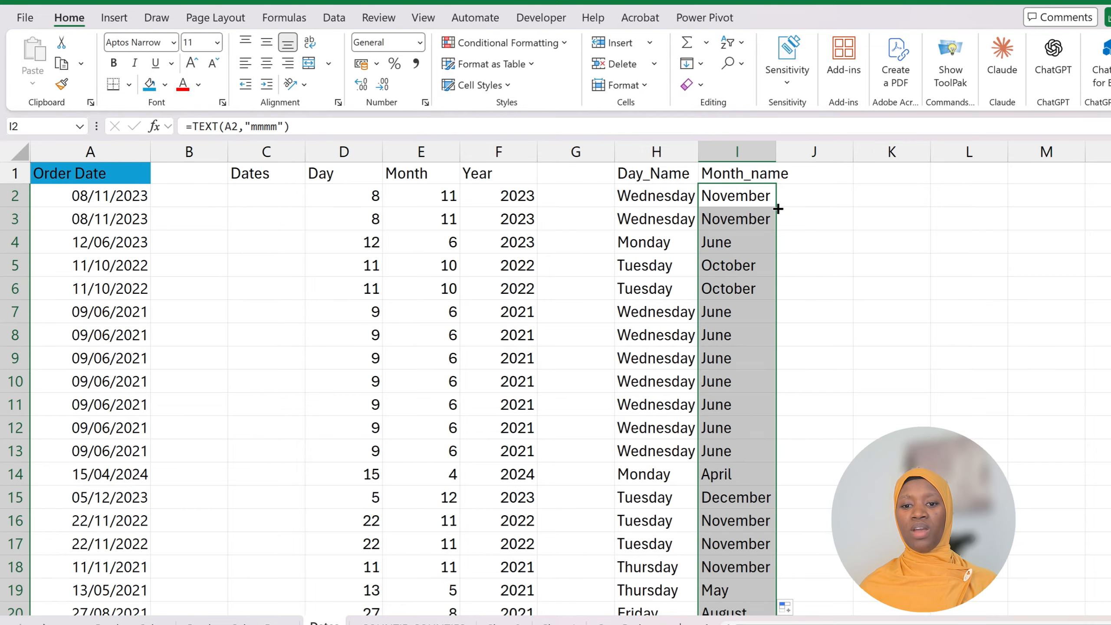
pyautogui.click(793, 280)
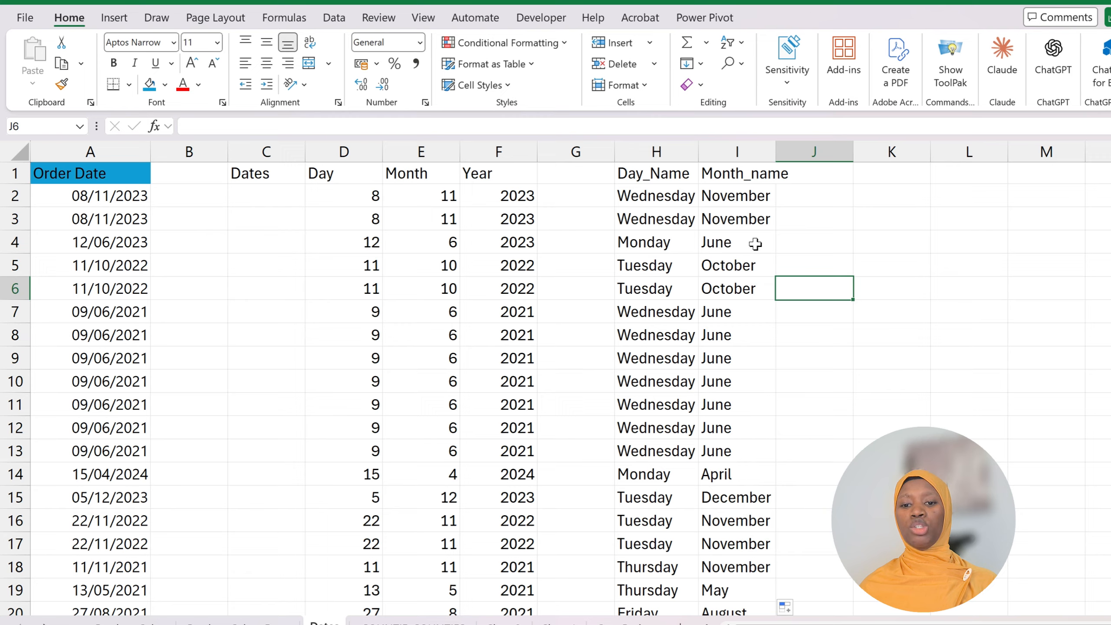
pyautogui.click(743, 197)
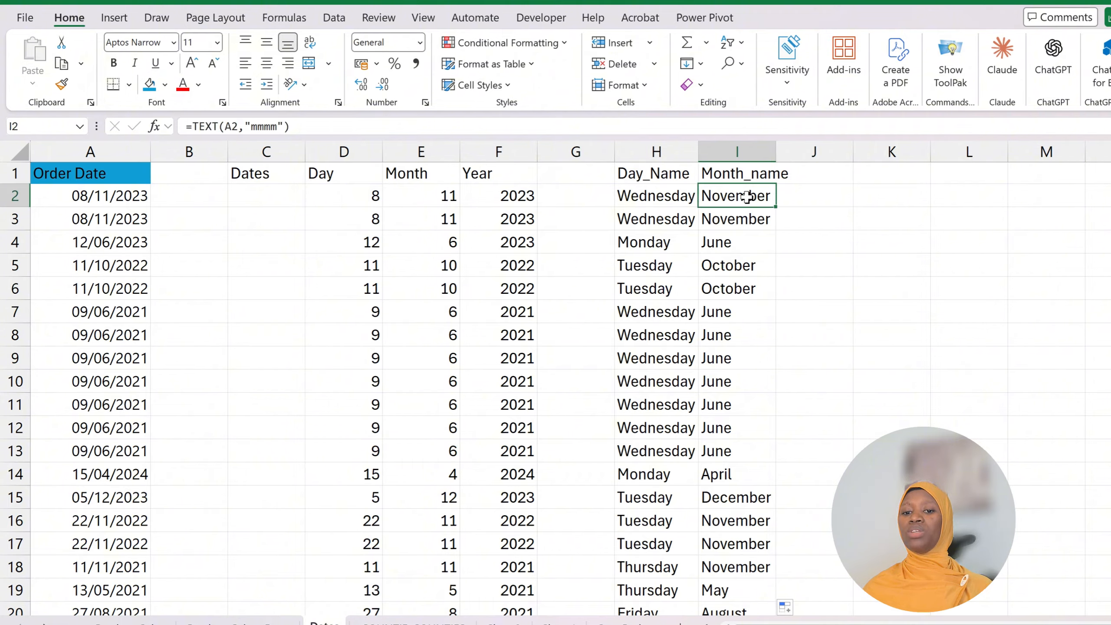
pyautogui.click(651, 196)
pyautogui.click(597, 199)
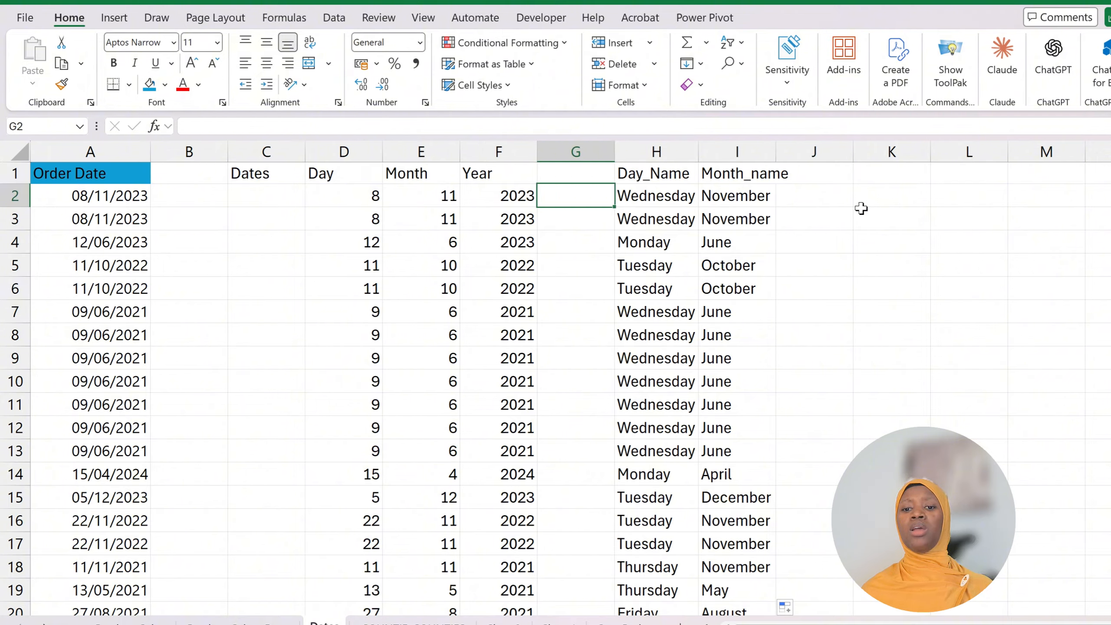
pyautogui.click(772, 202)
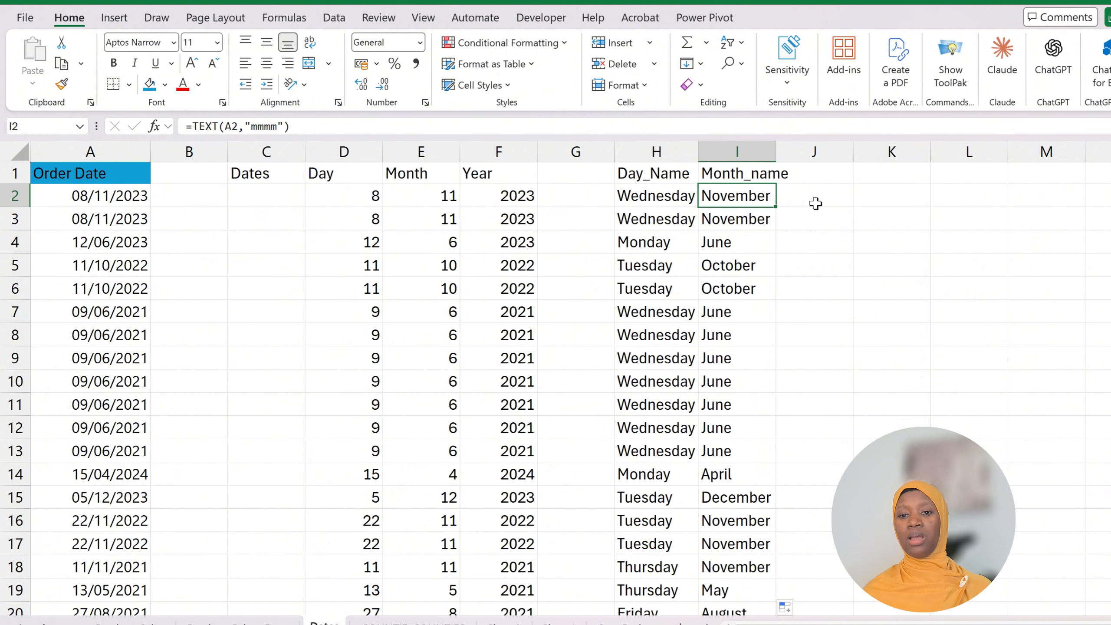
pyautogui.hscroll(1, 792, 199)
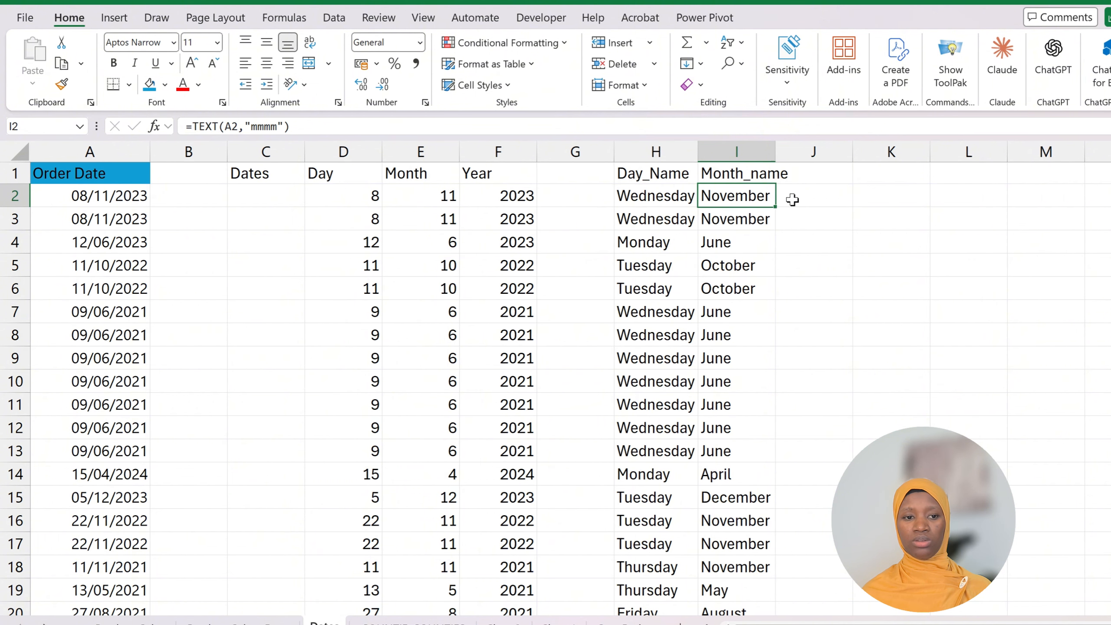
# Add the column header year in cell J1.
pyautogui.click(797, 175)
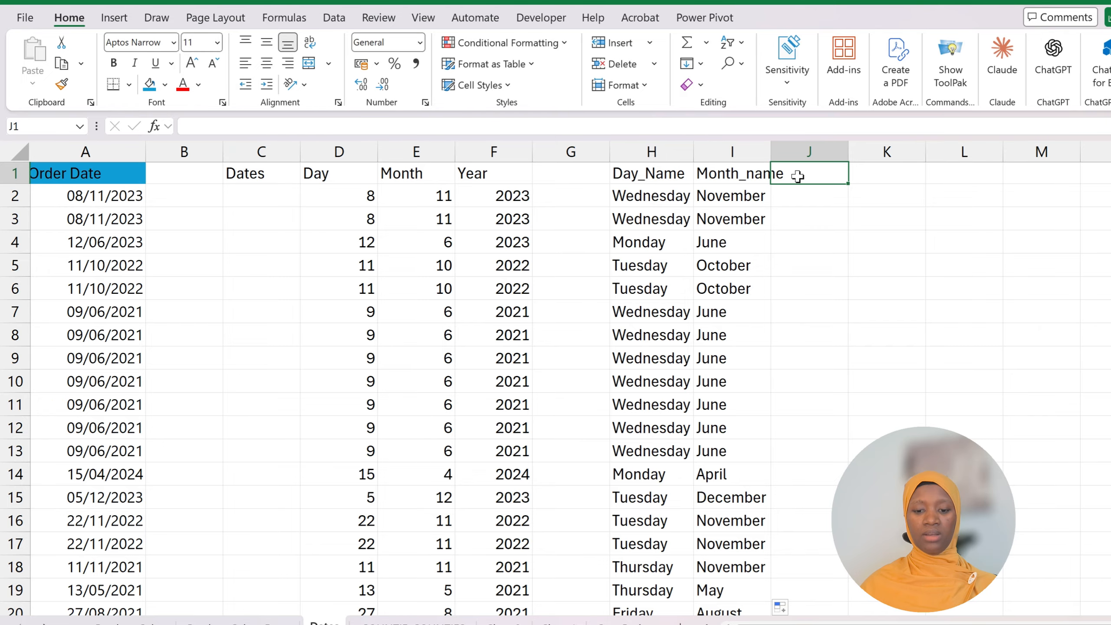
pyautogui.write('y')
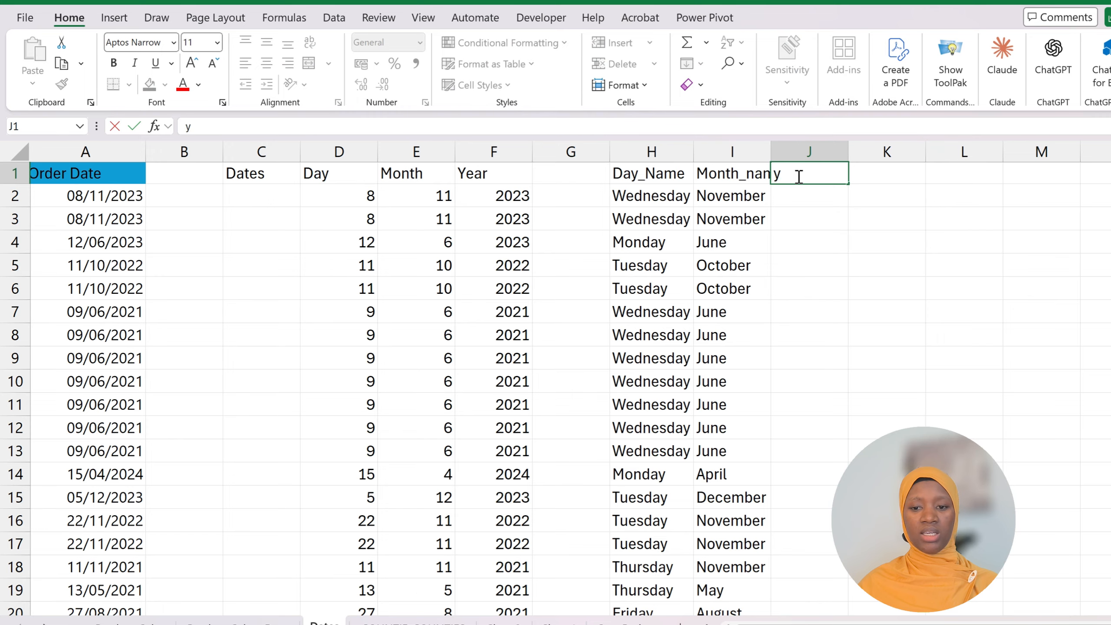
pyautogui.write('ear')
pyautogui.press('Return')
# Return the four-digit year as text in J2 with =TEXT(A2,"yyyy") and fill the formula down alongside the order dates.
pyautogui.write('=te')
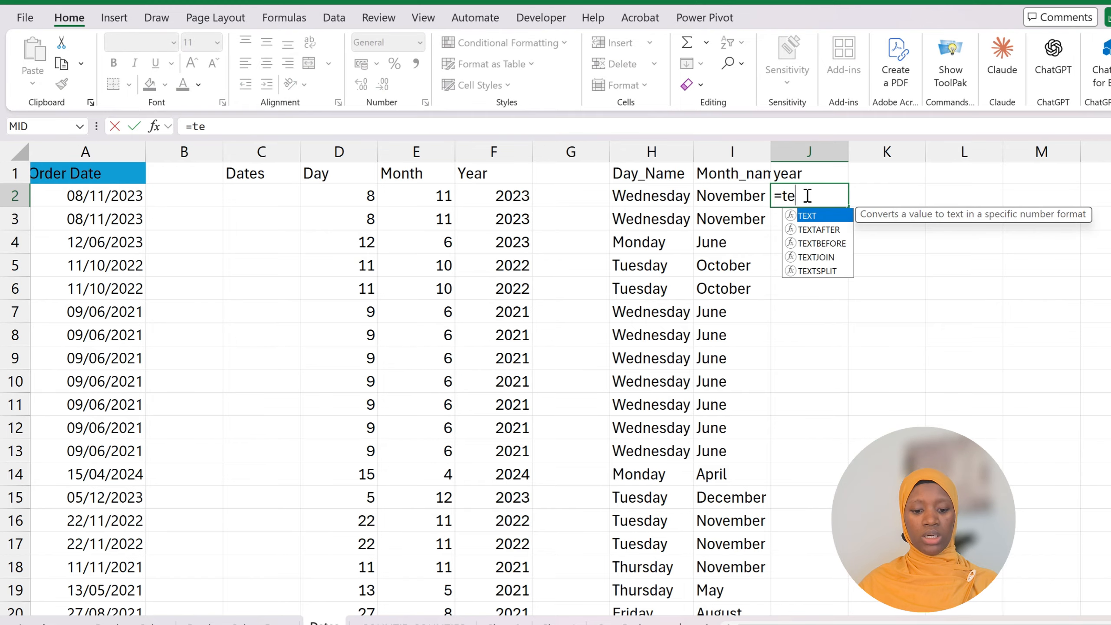
pyautogui.write('xt(')
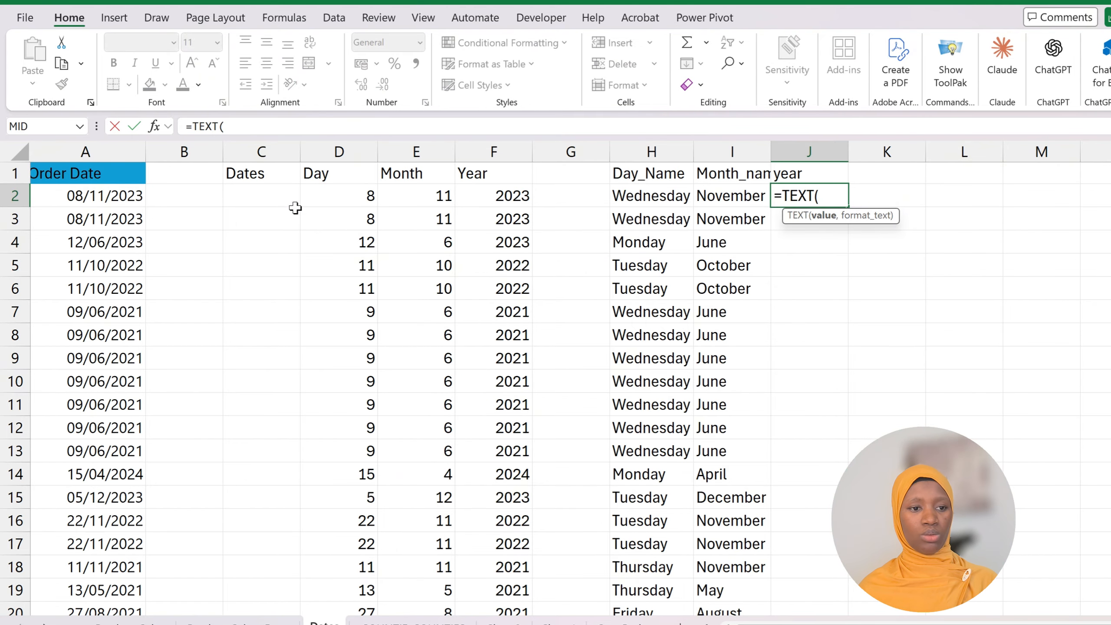
pyautogui.click(114, 197)
pyautogui.write(',')
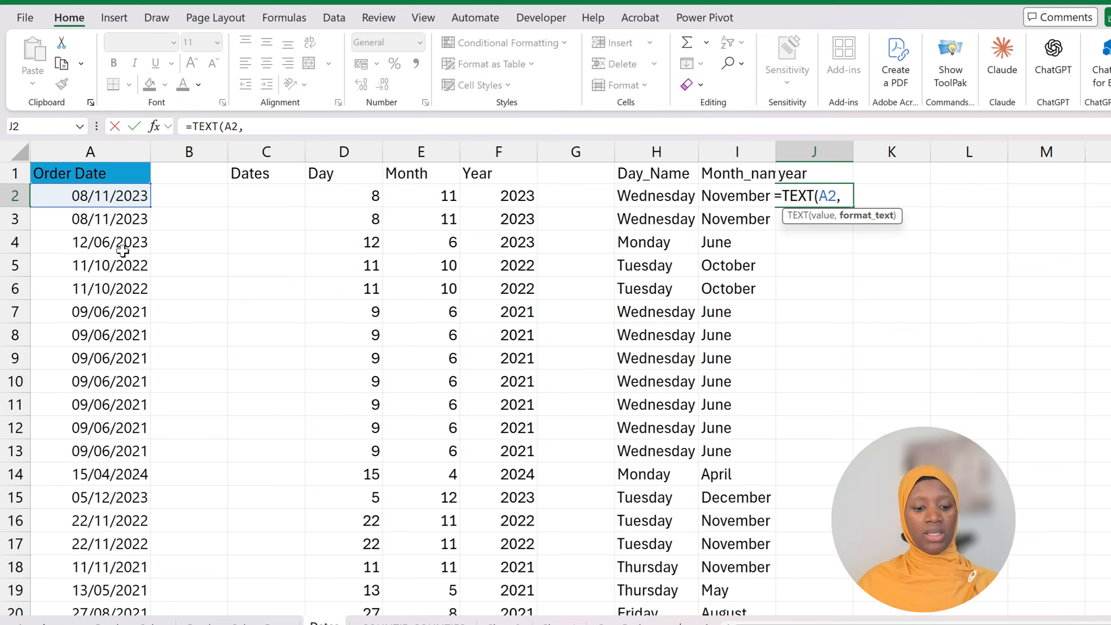
pyautogui.write('"yyy')
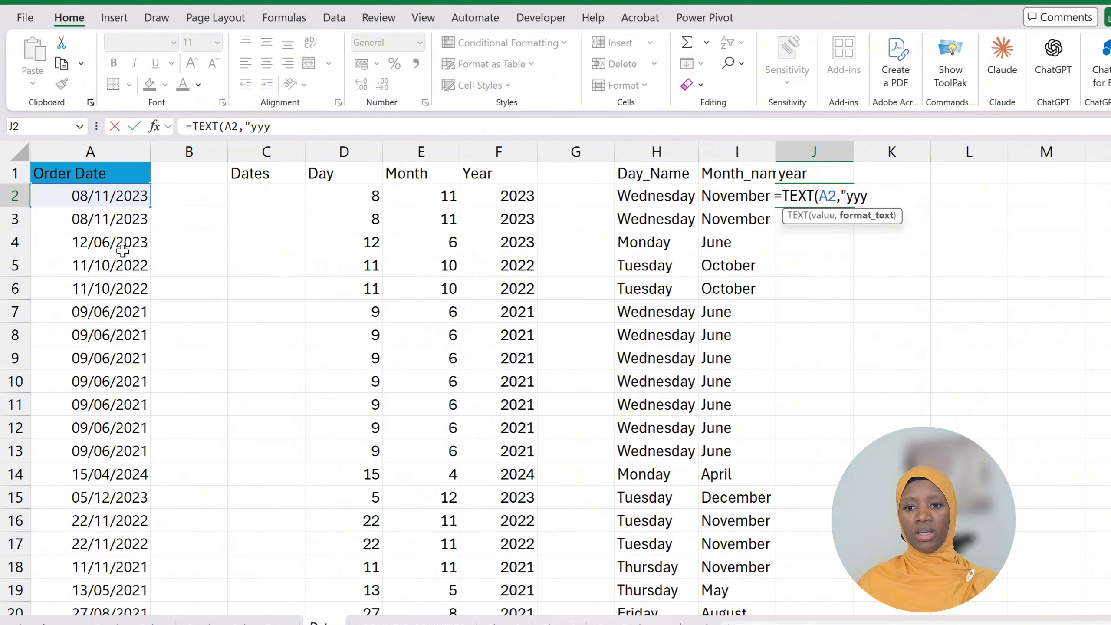
pyautogui.write('y")')
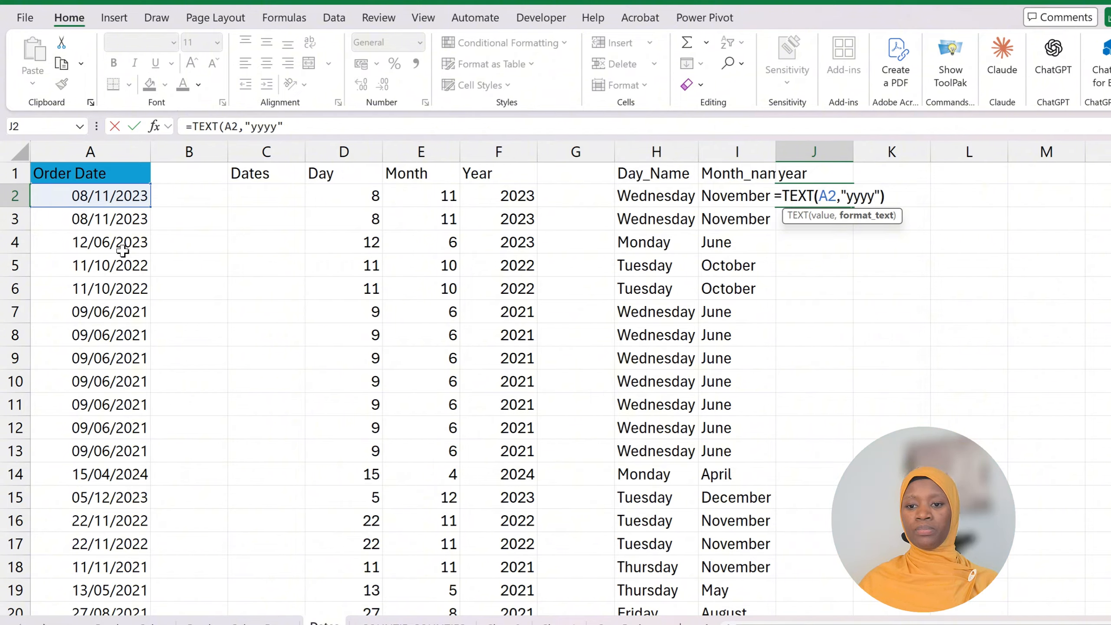
pyautogui.press('Return')
pyautogui.click(830, 199)
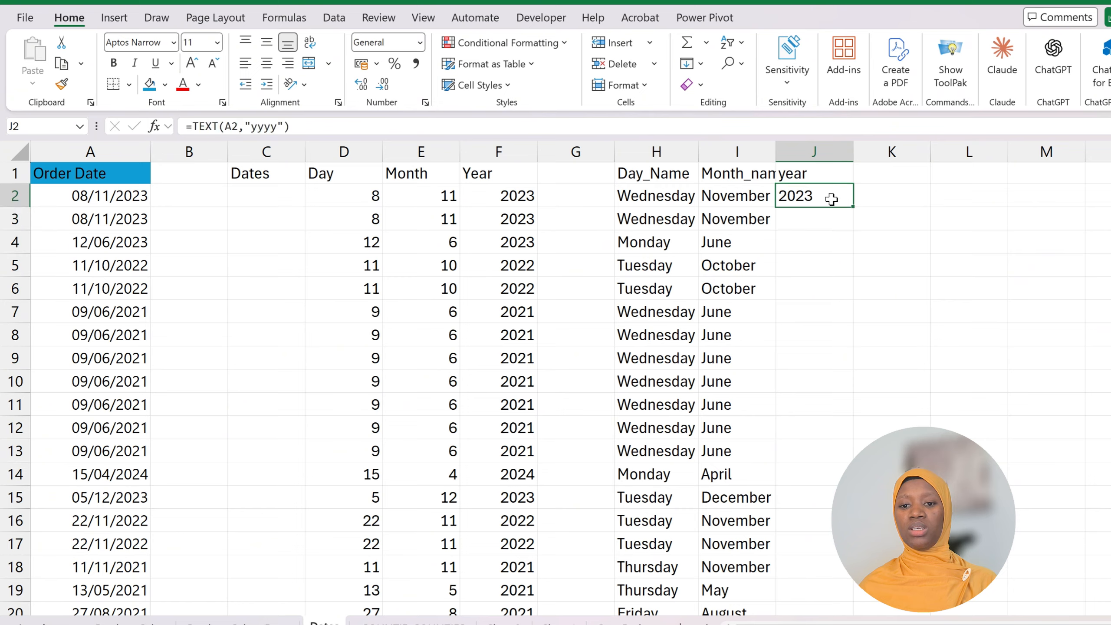
pyautogui.doubleClick(851, 207)
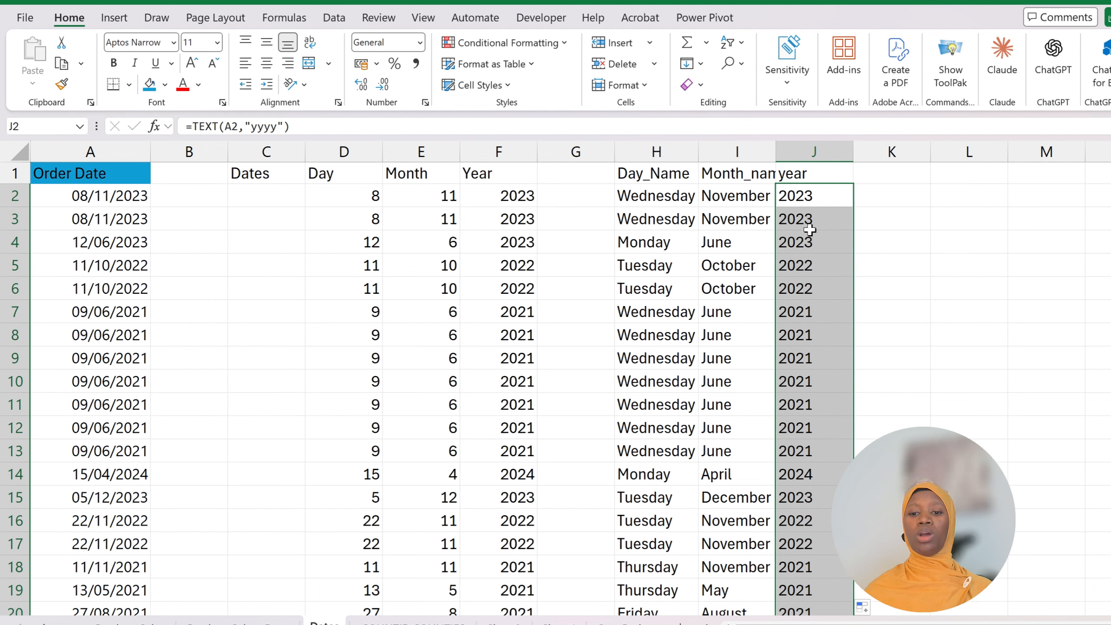
# Begin a WEEKNUM formula in K1 with the first order date in A2 as serial number, up to the return type argument.
pyautogui.click(868, 174)
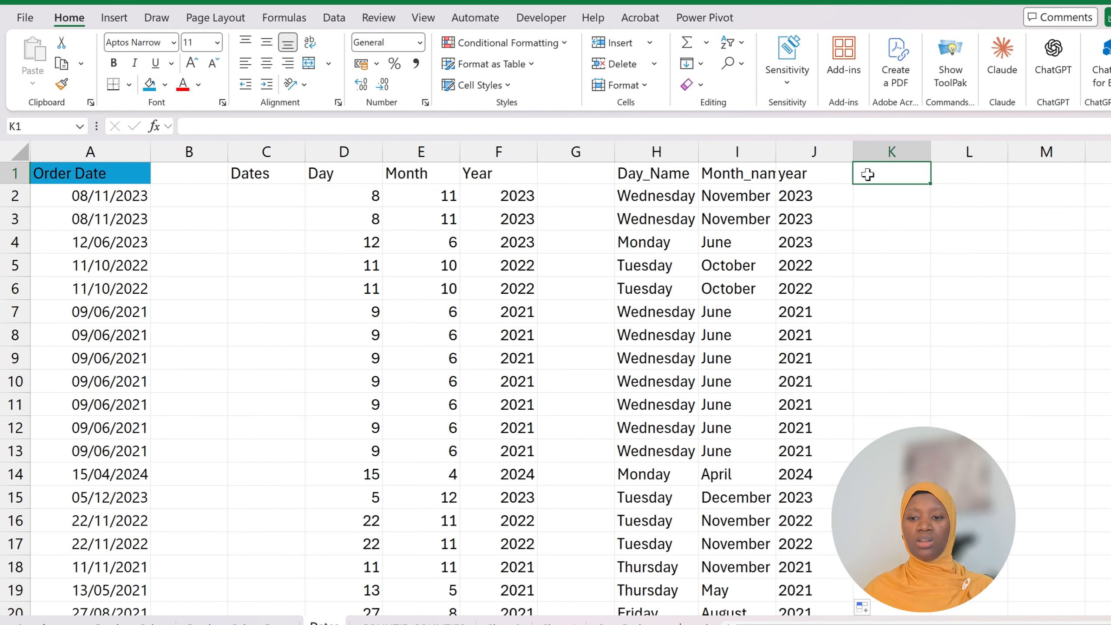
pyautogui.write('=week')
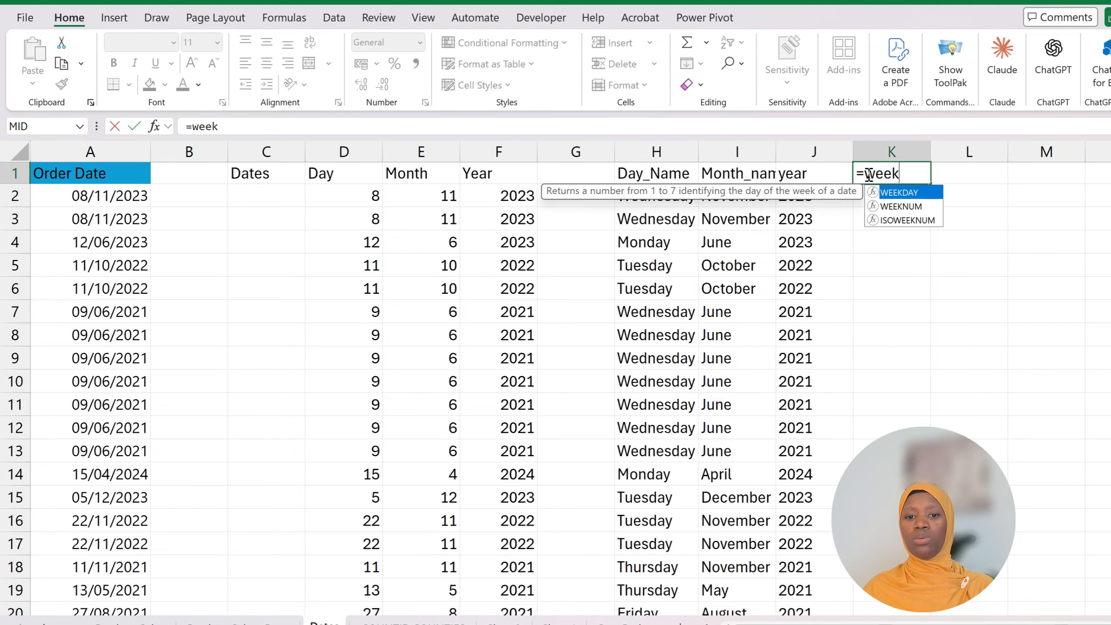
pyautogui.press('Down')
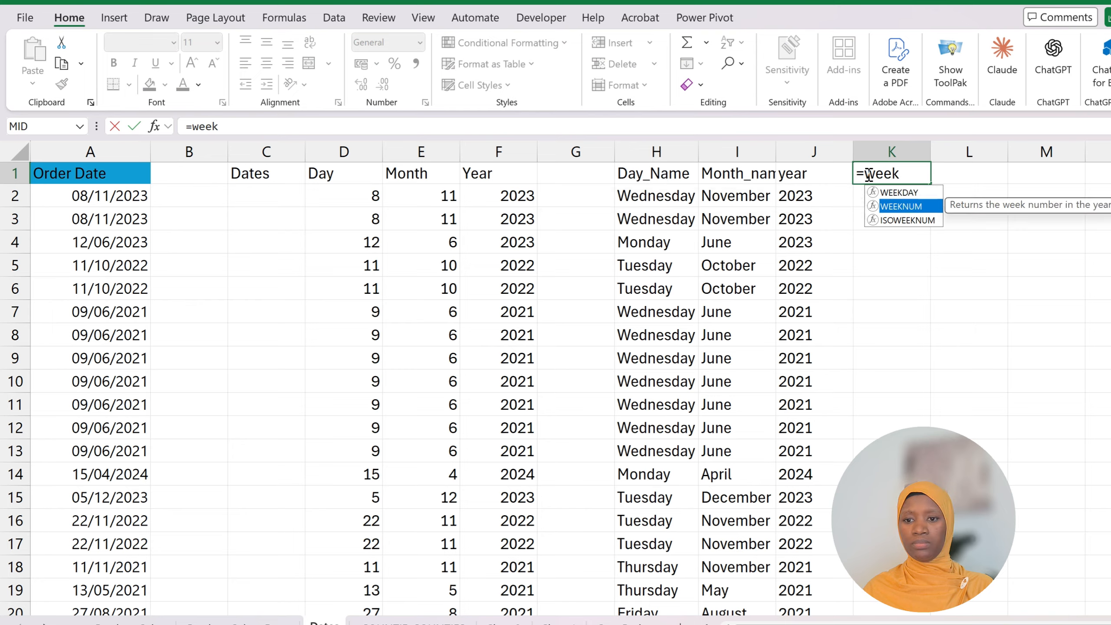
pyautogui.press('Tab')
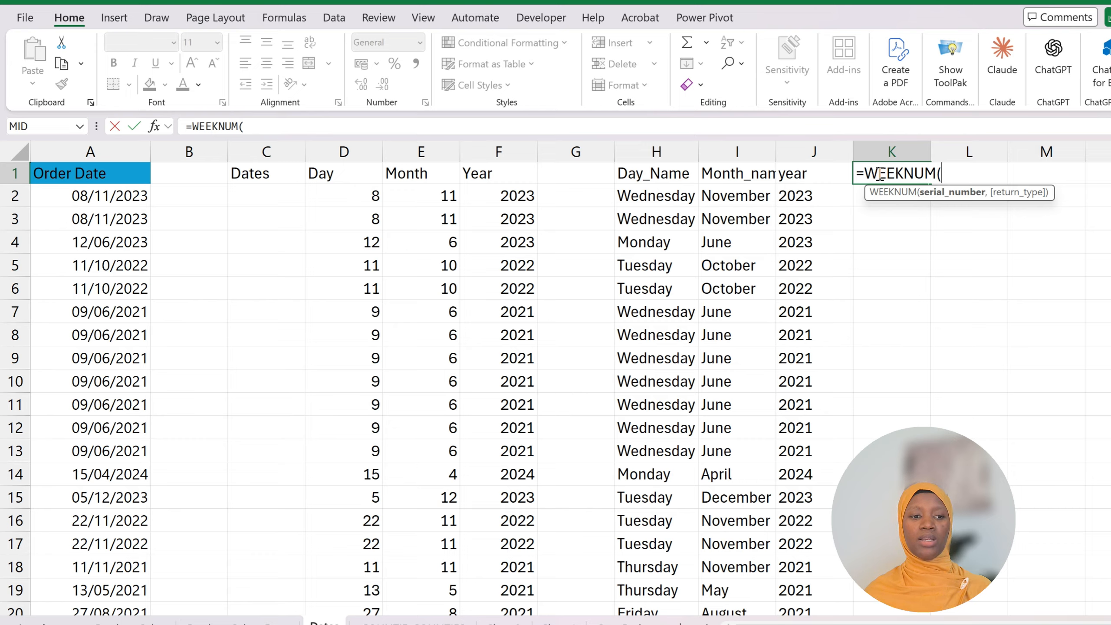
pyautogui.click(136, 199)
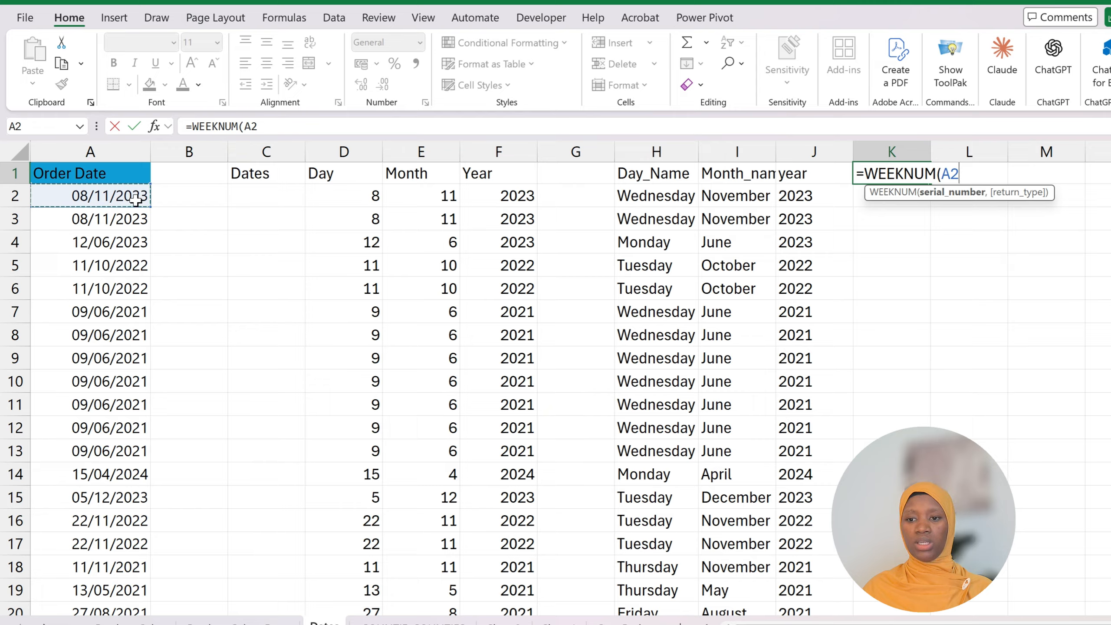
pyautogui.write(',')
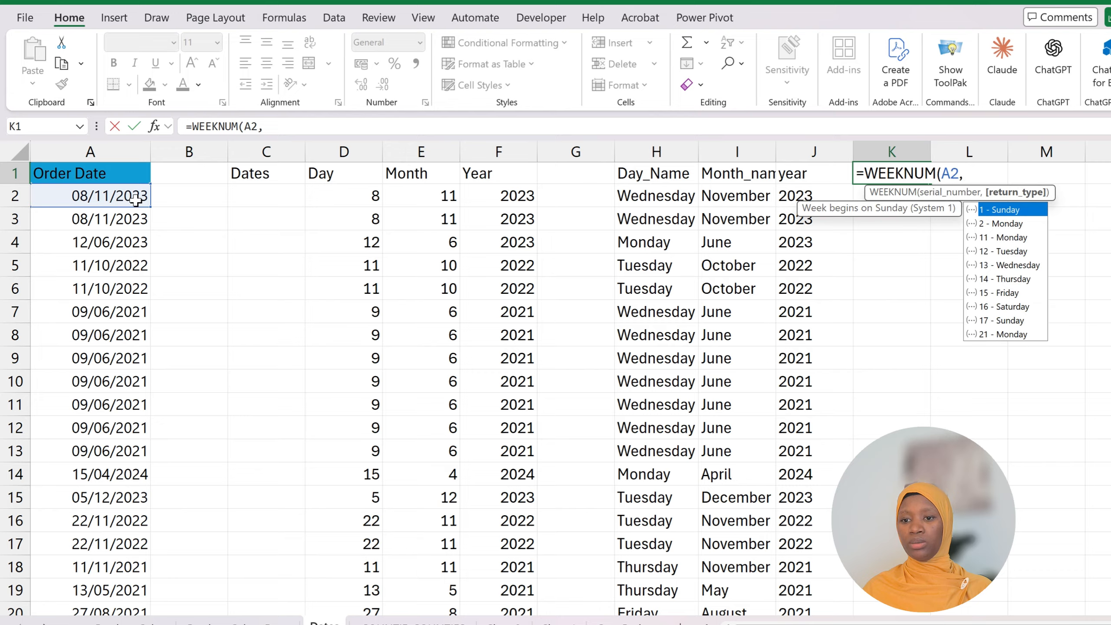
# Review the week-start options offered for the return type argument of the WEEKNUM formula.
pyautogui.press('Down')
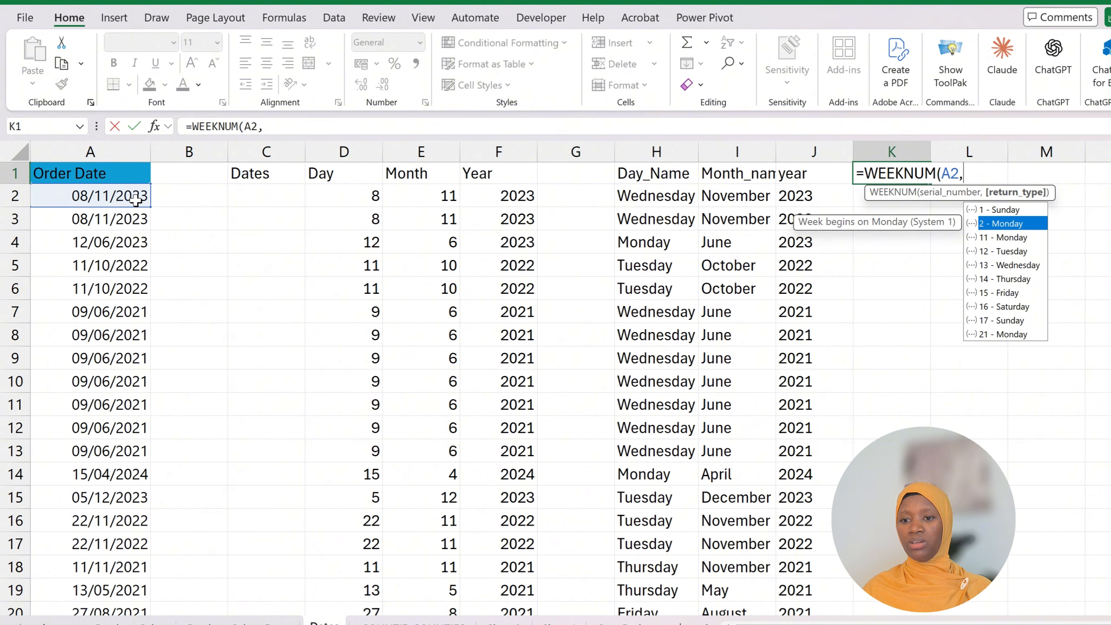
pyautogui.press('Down')
pyautogui.press('Down')
pyautogui.press('Down')
pyautogui.press('Down')
pyautogui.press('Down')
pyautogui.press('Up')
pyautogui.press('Up')
pyautogui.press('Up')
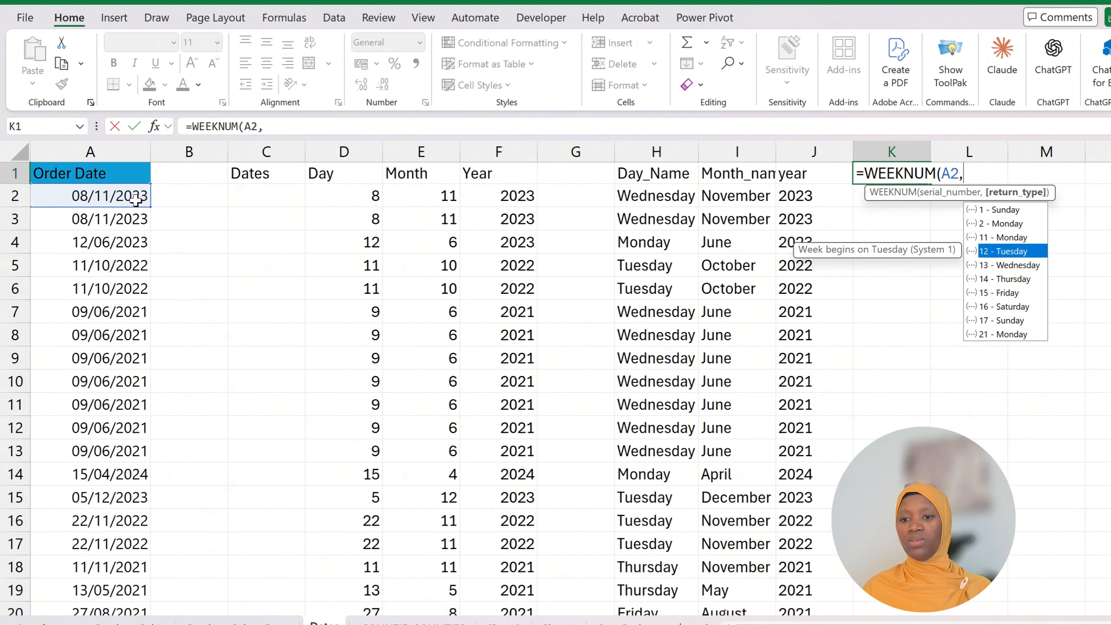
pyautogui.press('Up')
pyautogui.press('Up')
pyautogui.press('Up')
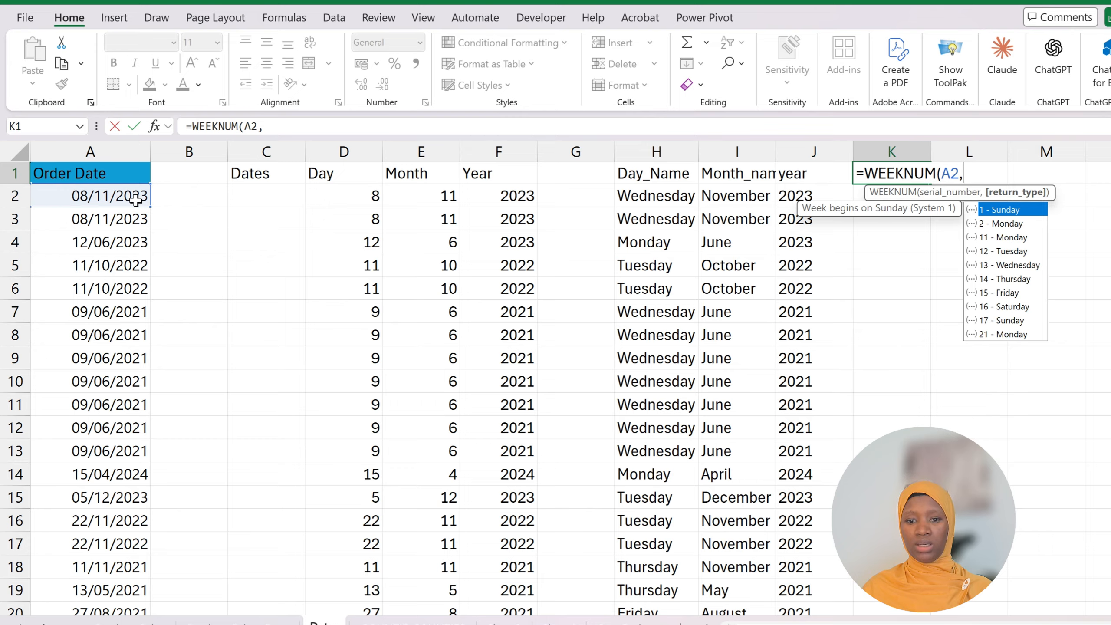
# Complete the WEEKNUM formula in K1 with return type 1, so that weeks begin on Sunday.
pyautogui.press('Tab')
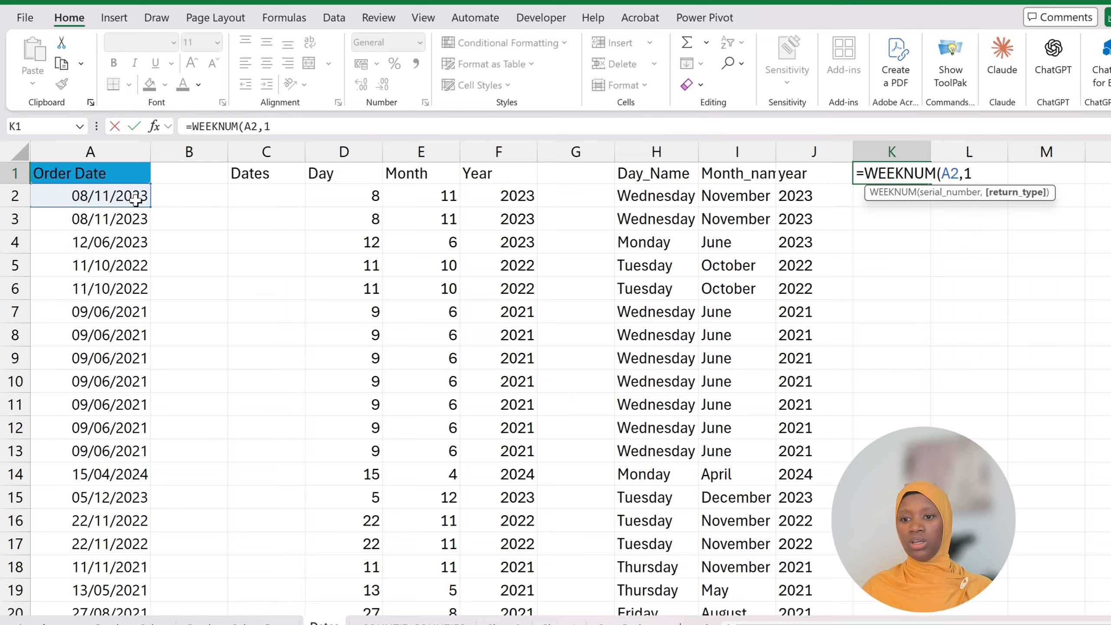
pyautogui.write(')')
pyautogui.press('Return')
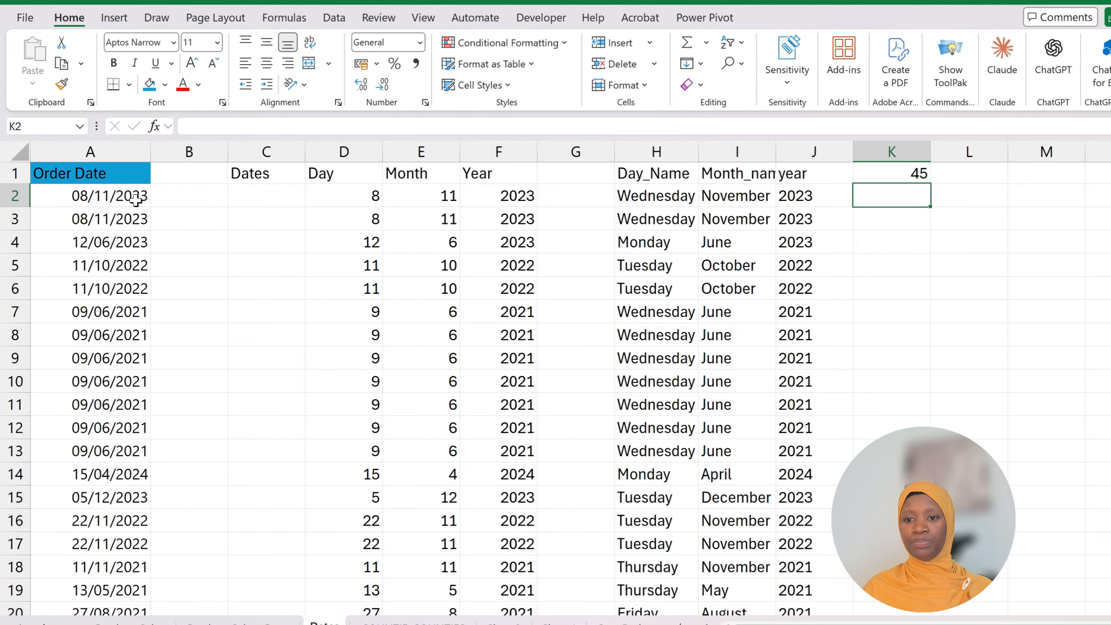
# Move the WEEKNUM formula from K1 to K2 and add the column header Weeknum in K1.
pyautogui.click(918, 174)
pyautogui.moveTo(924, 193); pyautogui.dragTo(924, 216)
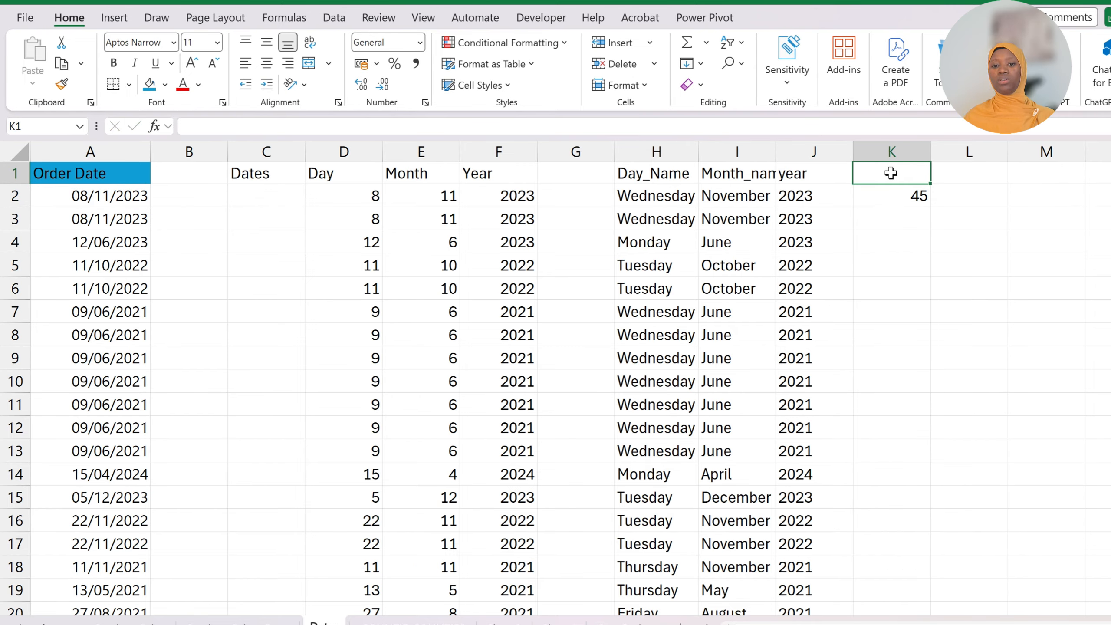
pyautogui.click(892, 173)
pyautogui.write('Weeknum')
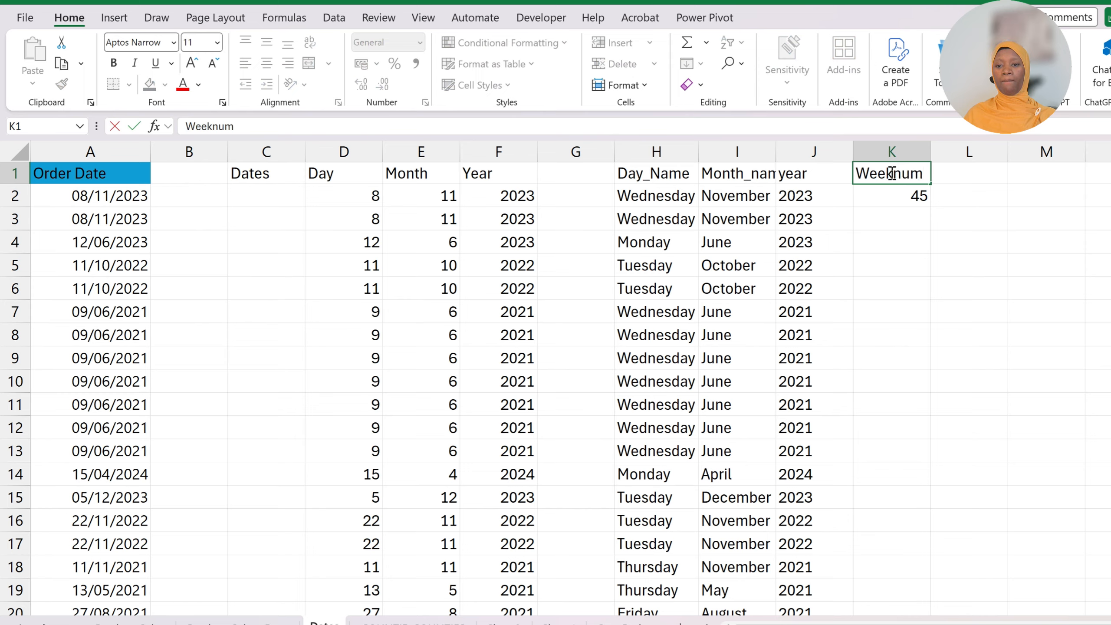
pyautogui.press('Return')
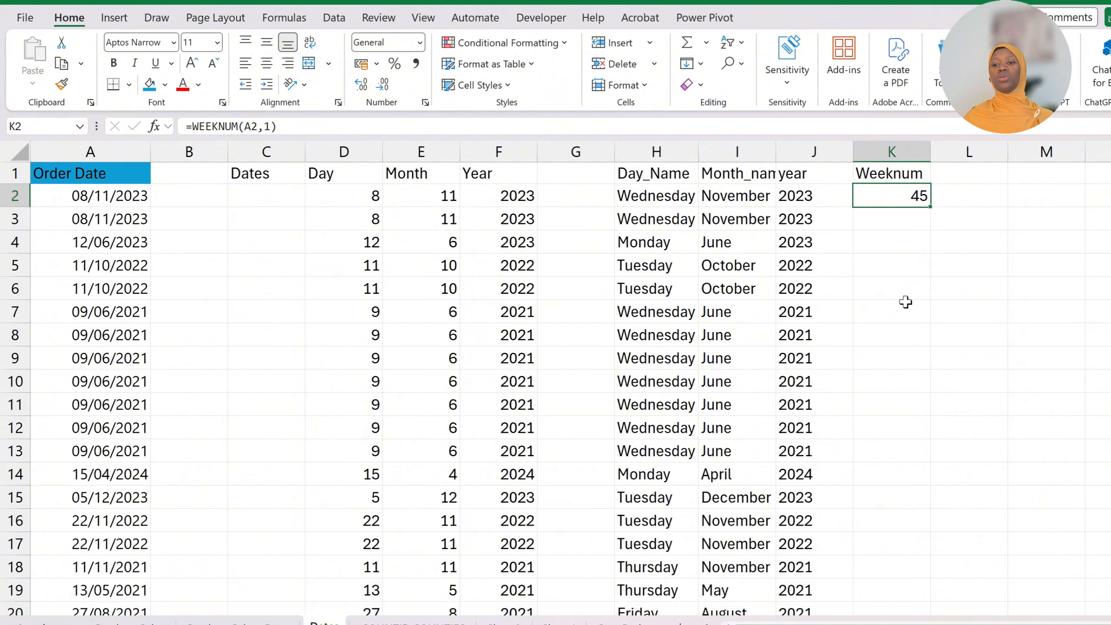
# Fill the WEEKNUM formula from K2 down the column alongside the order dates.
pyautogui.doubleClick(933, 211)
pyautogui.click(974, 309)
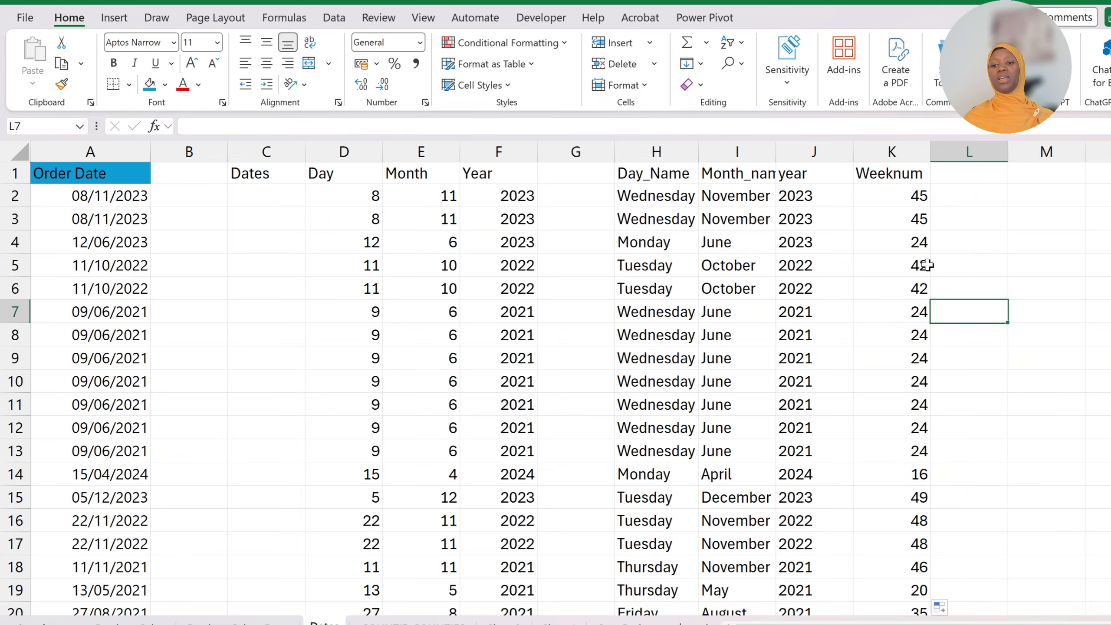
# Compare the week numbers and their formulas in column K with the first order dates in column A.
pyautogui.press('Left')
pyautogui.press('Up')
pyautogui.press('Up')
pyautogui.press('Up')
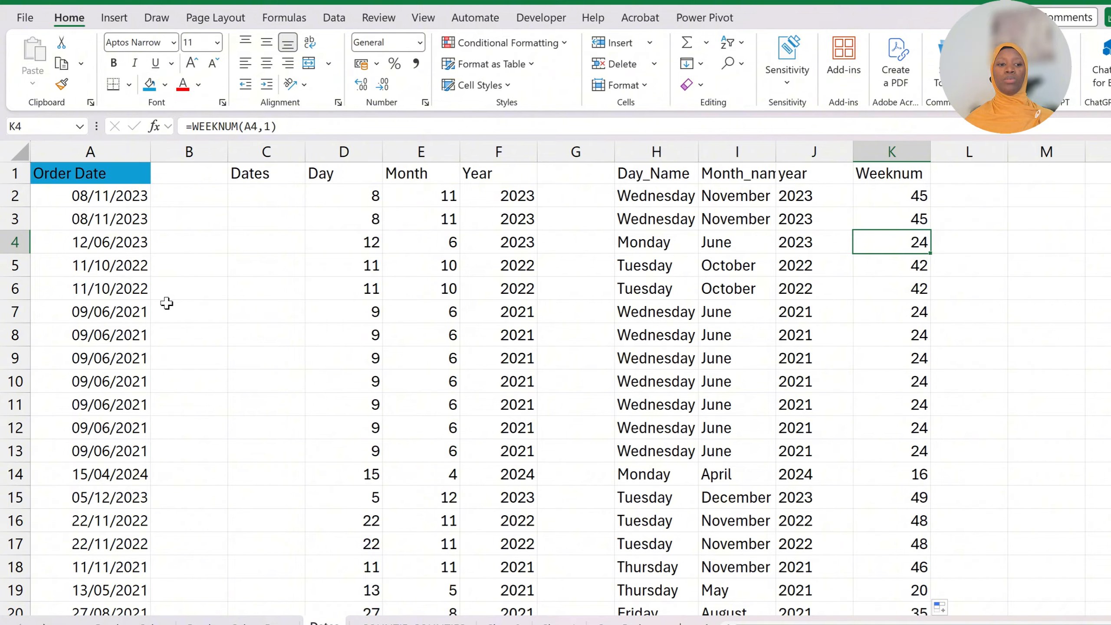
pyautogui.click(114, 224)
pyautogui.click(123, 200)
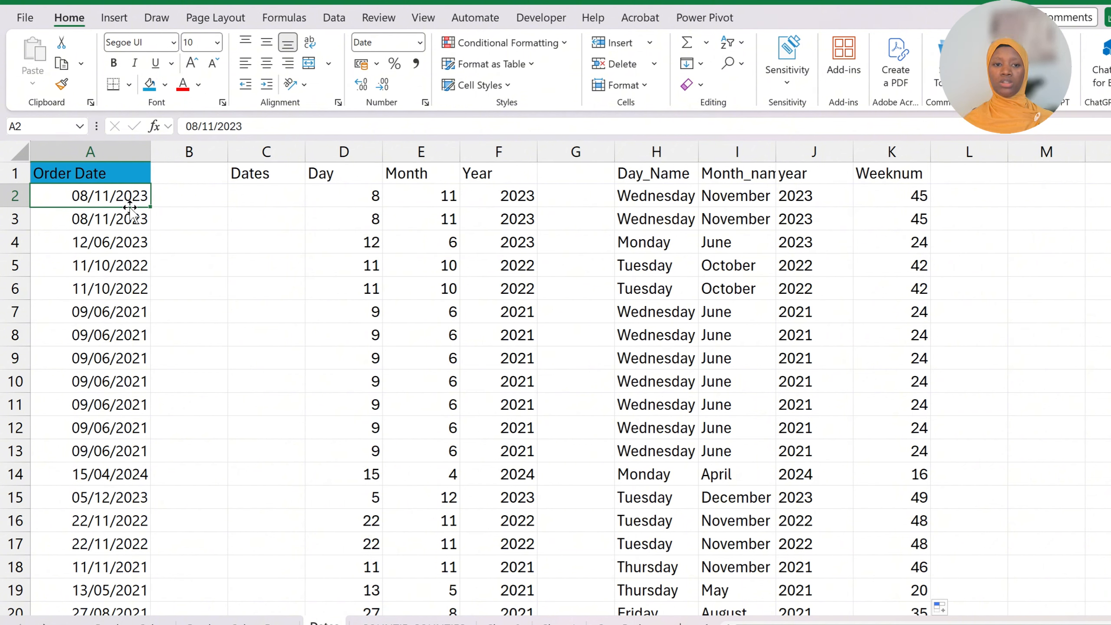
pyautogui.click(894, 195)
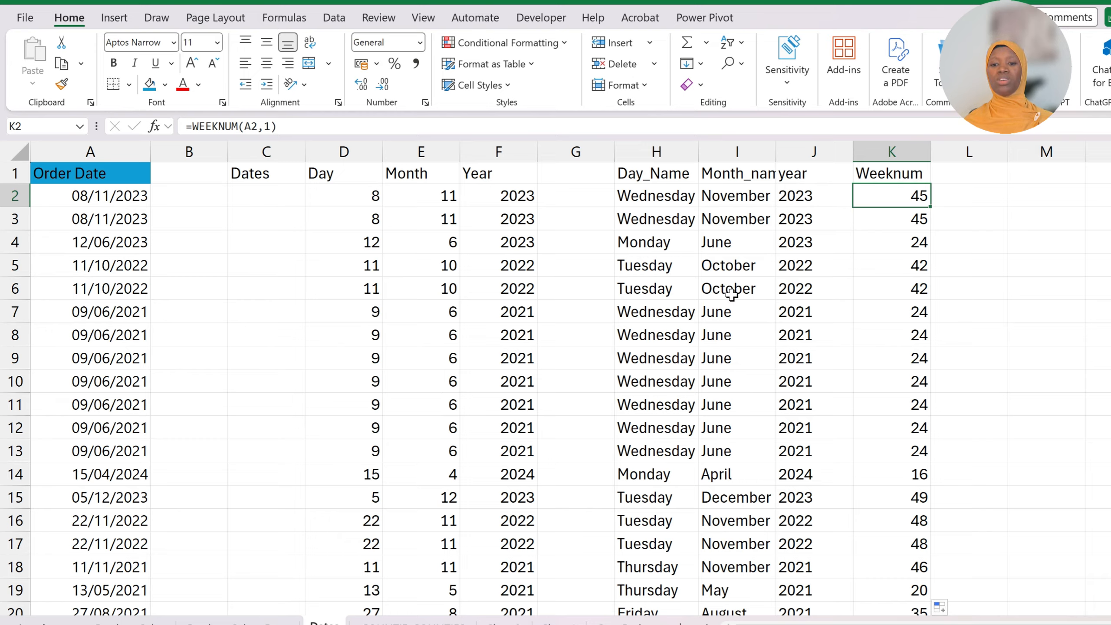